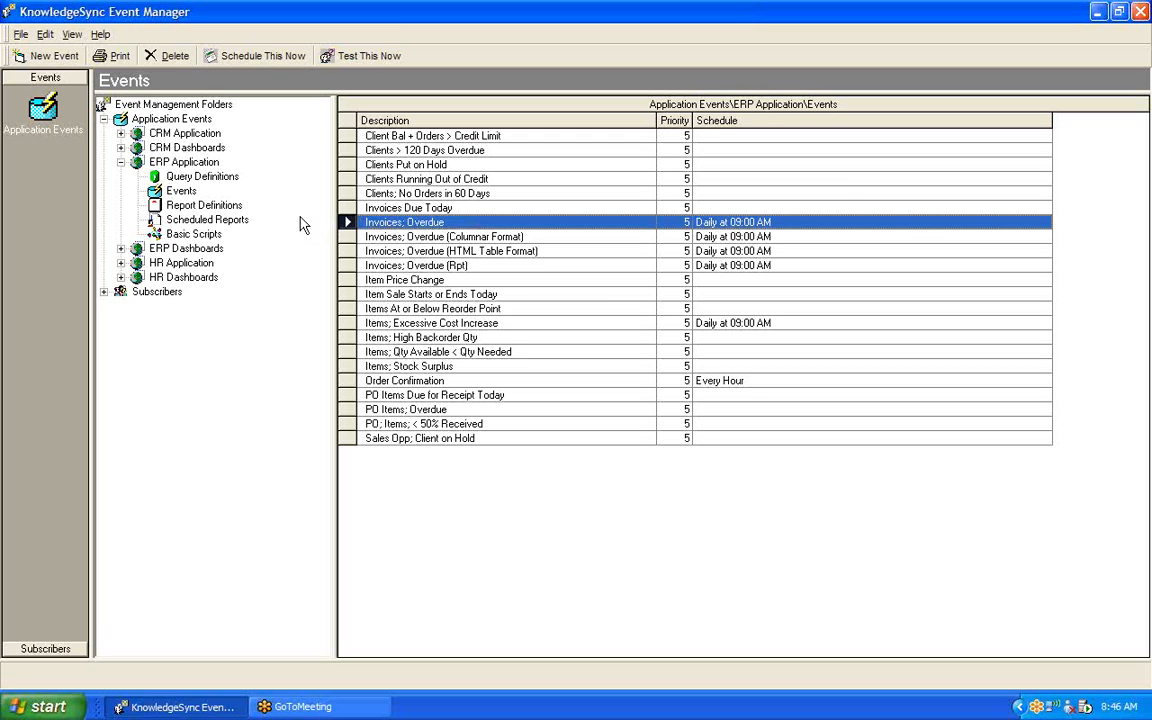
Review the name, description and report file of the Aged Receivables report definition under ERP Application, then close it unchanged
click(226, 206)
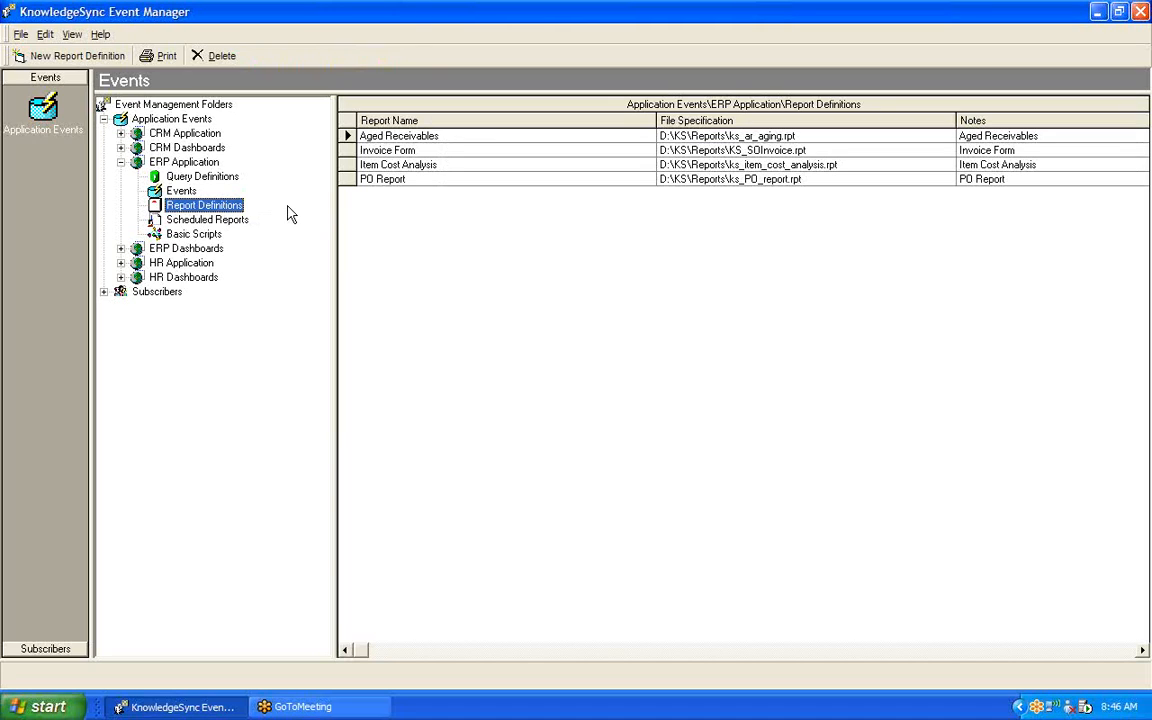
double_click(371, 137)
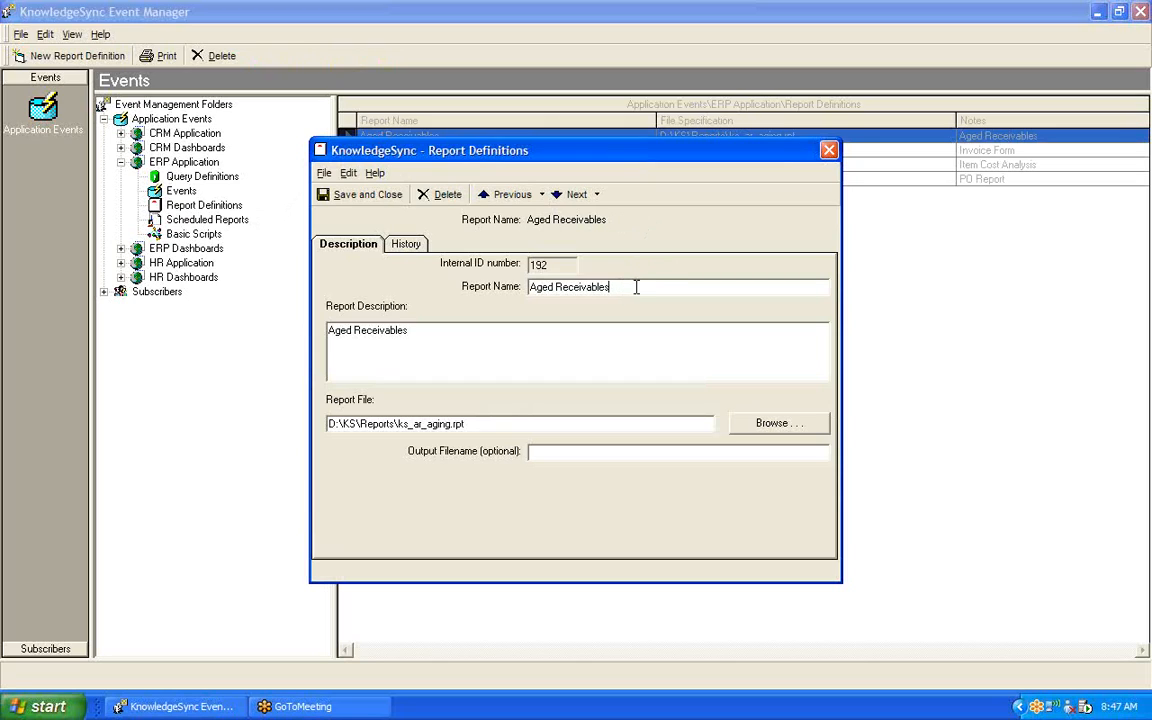
drag(618, 287, 482, 259)
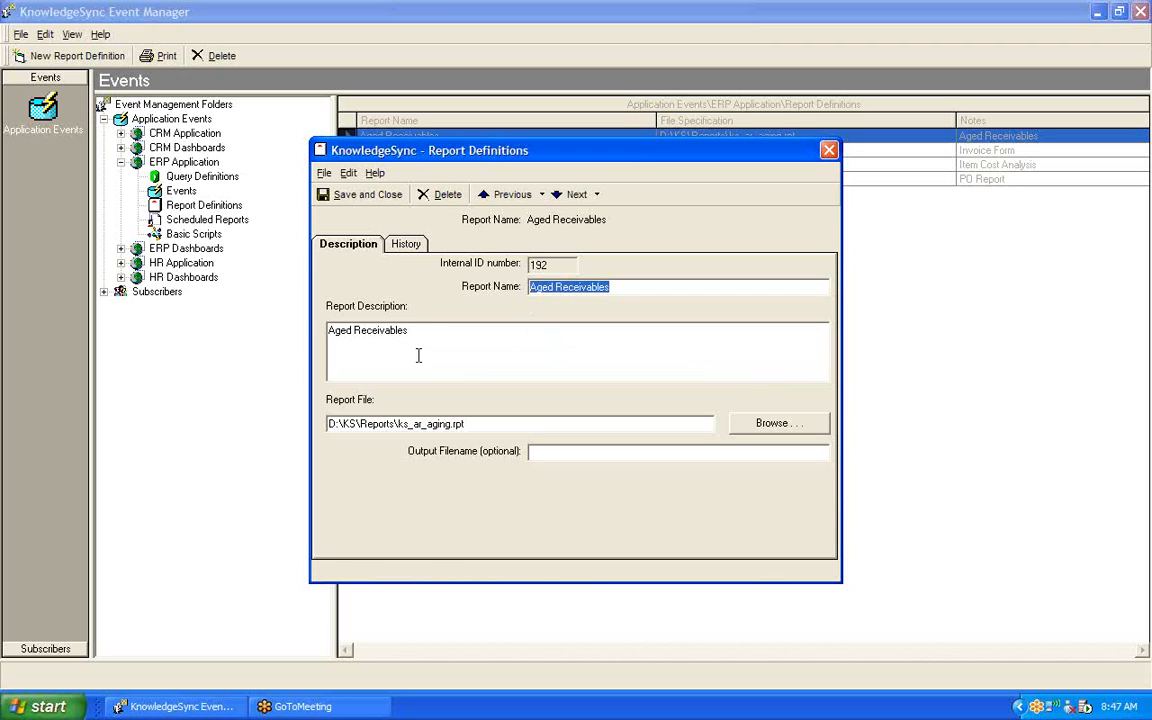
click(400, 327)
drag(400, 327, 292, 310)
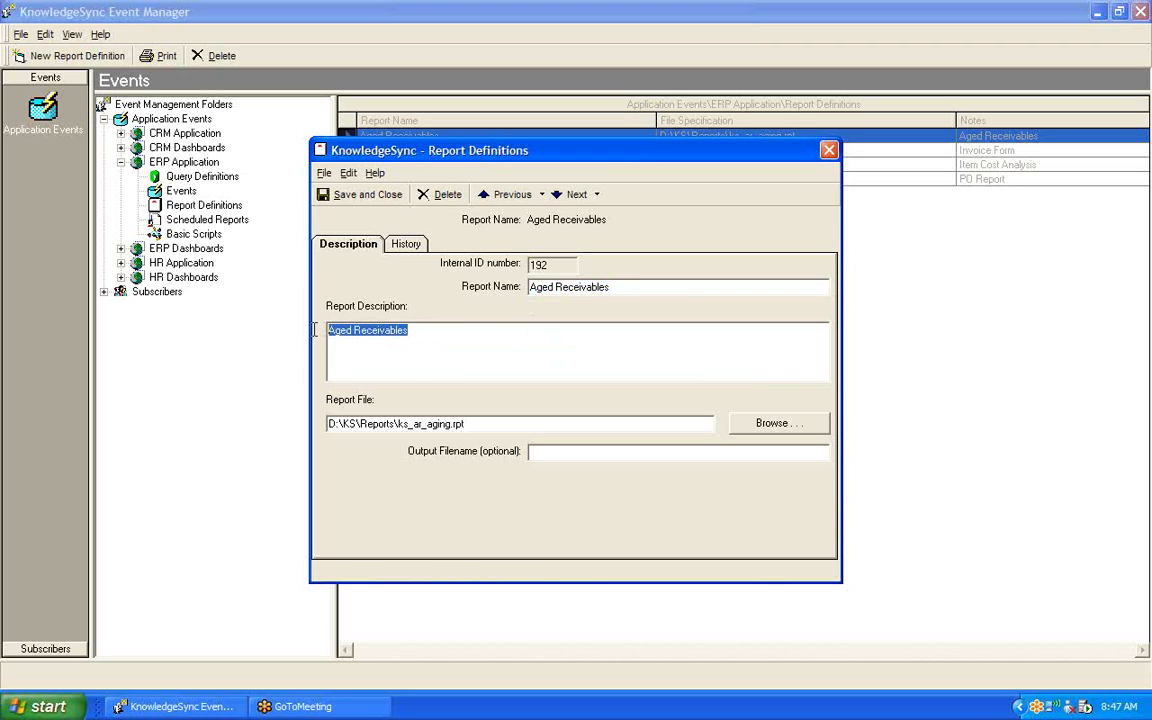
click(492, 421)
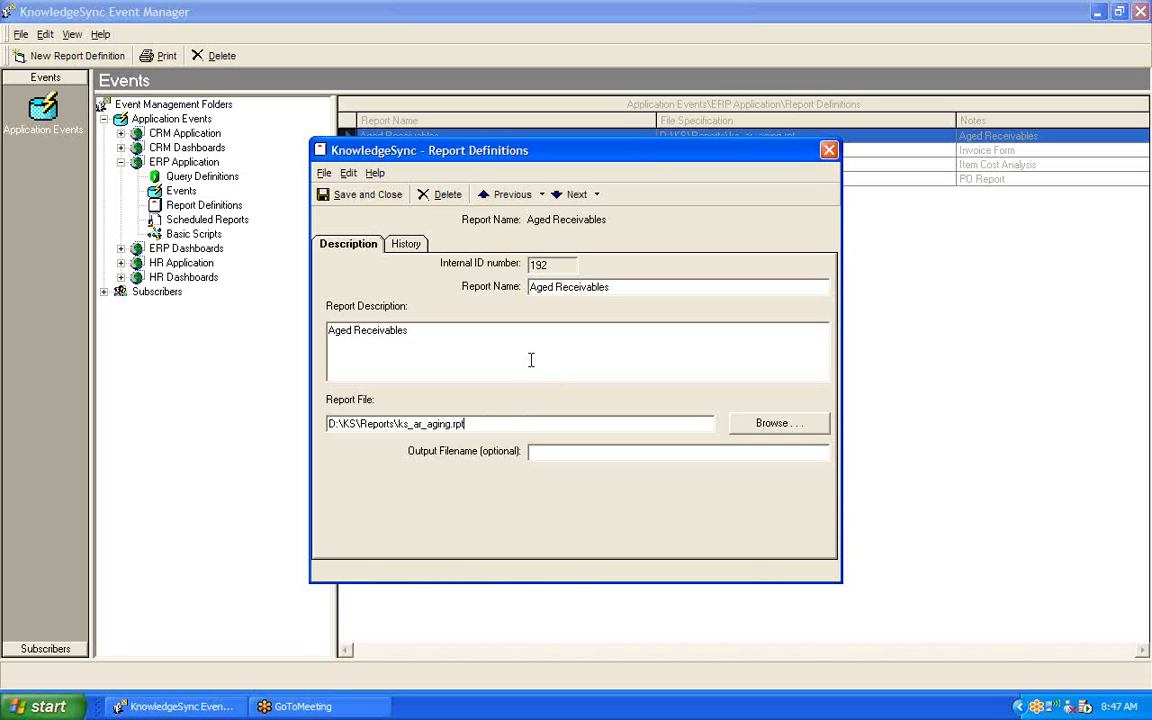
click(829, 150)
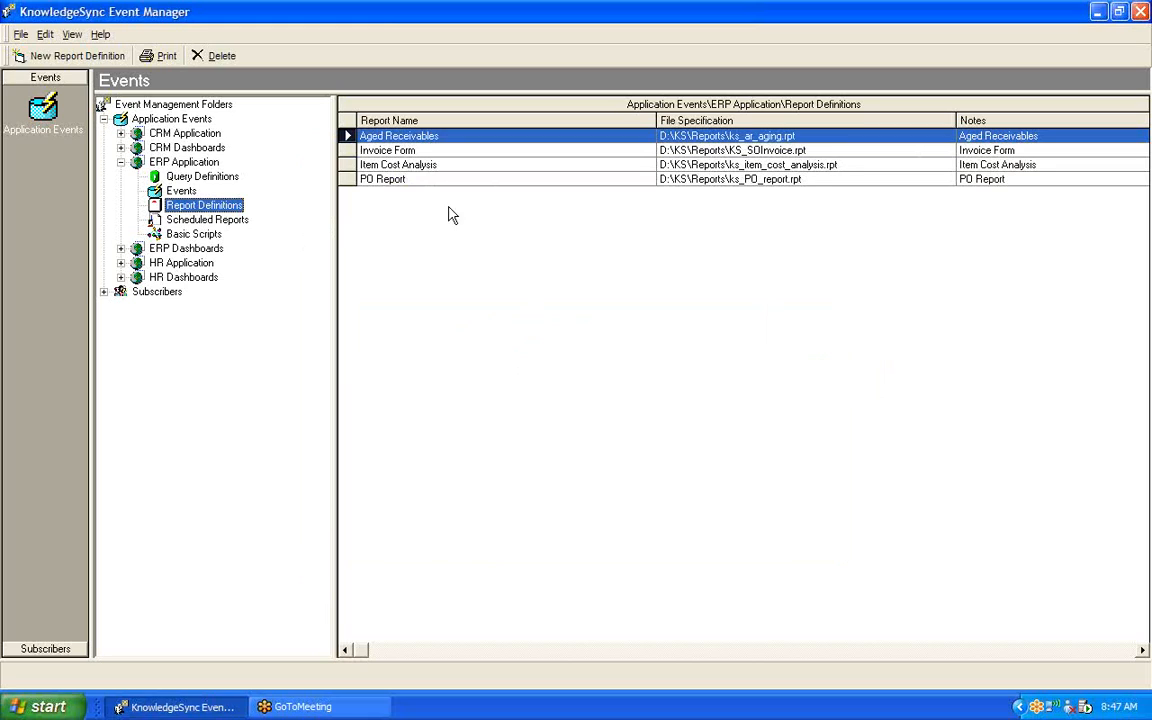
Open the ERP event "Invoices; Overdue" and add the Aged Receivables report to its content
click(188, 192)
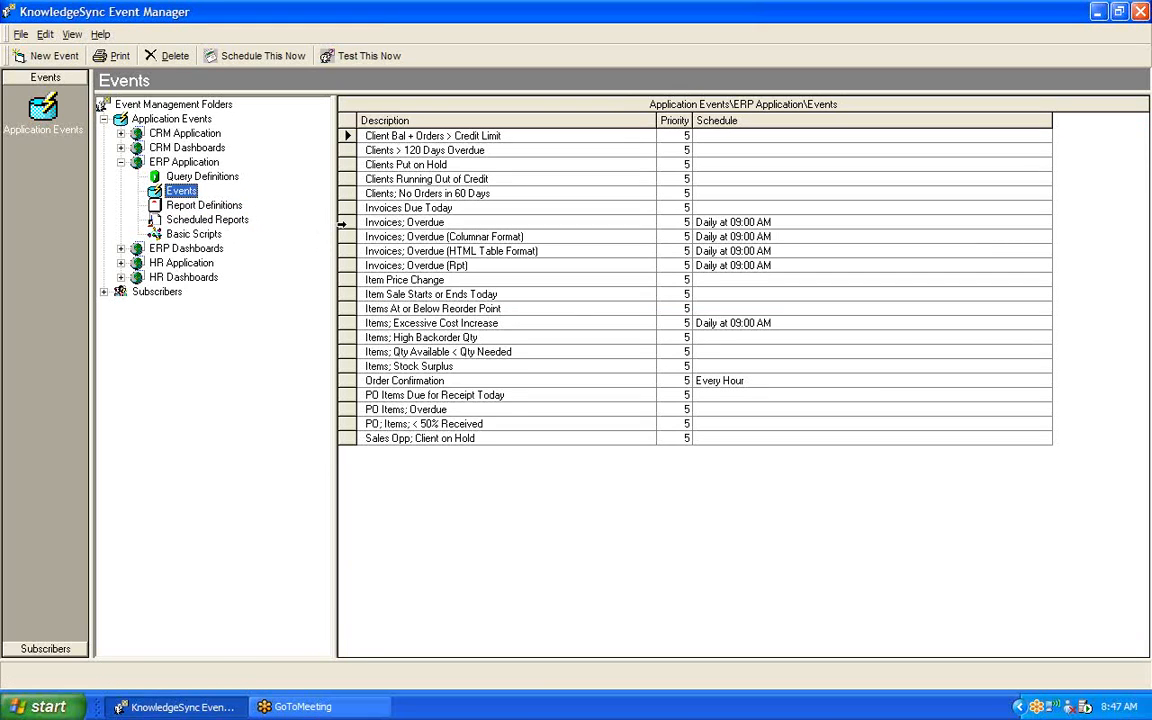
click(404, 222)
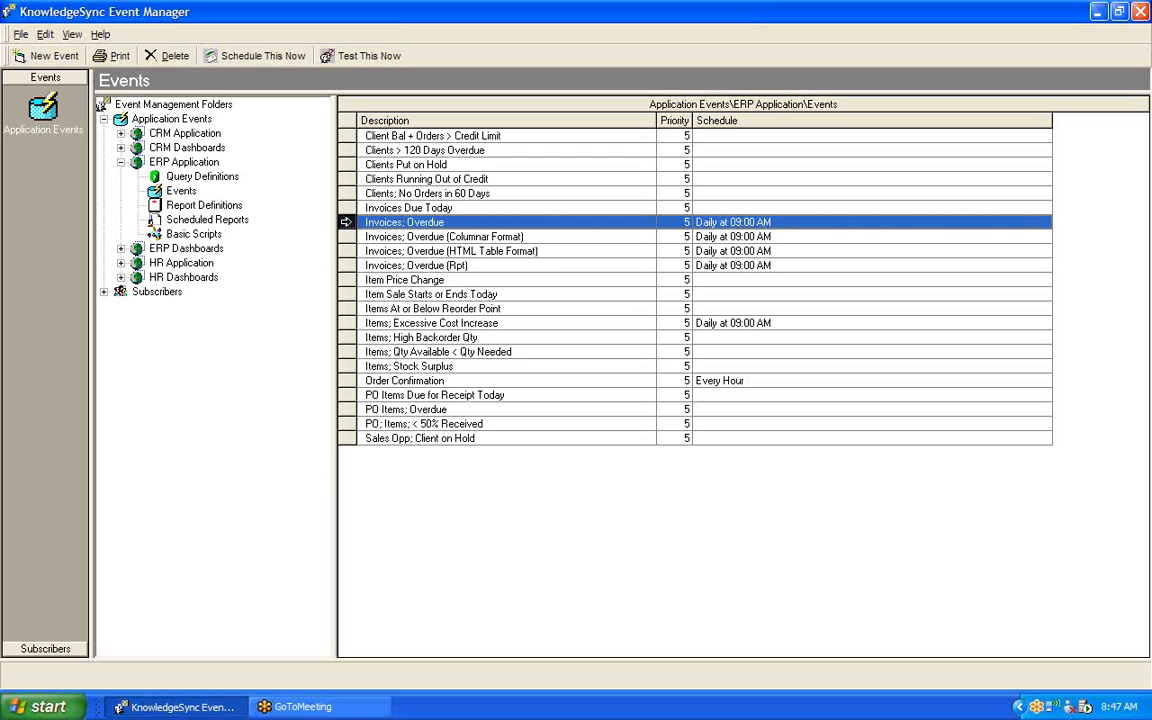
double_click(446, 224)
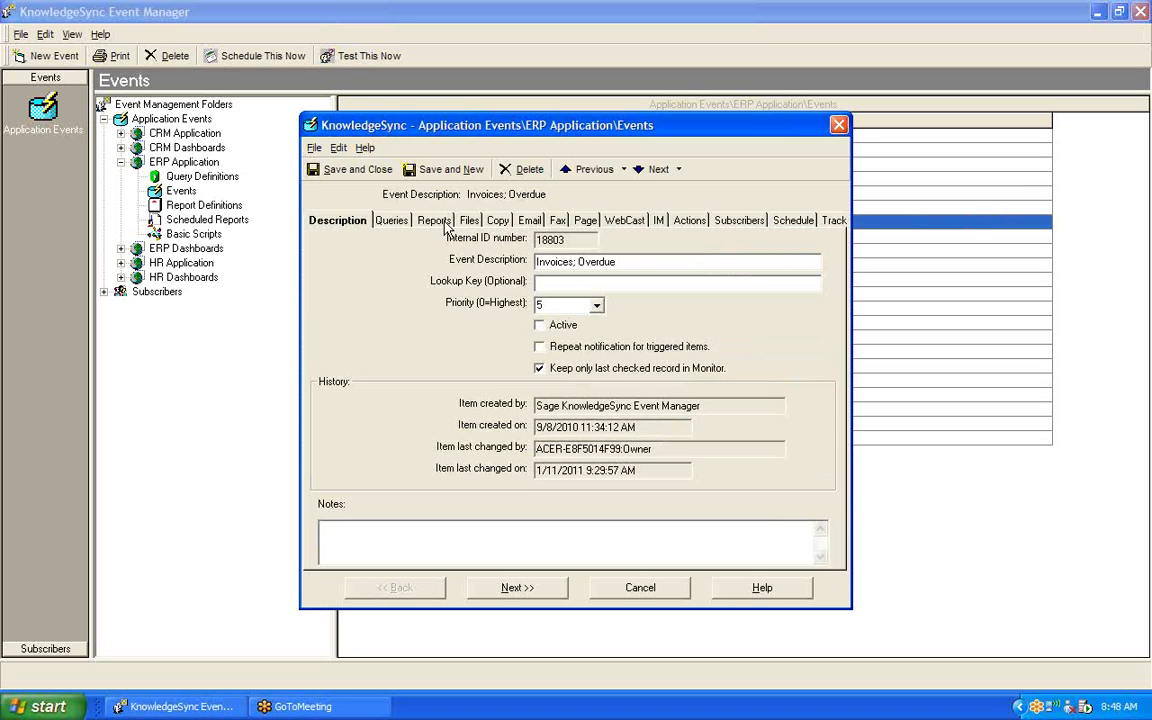
click(527, 222)
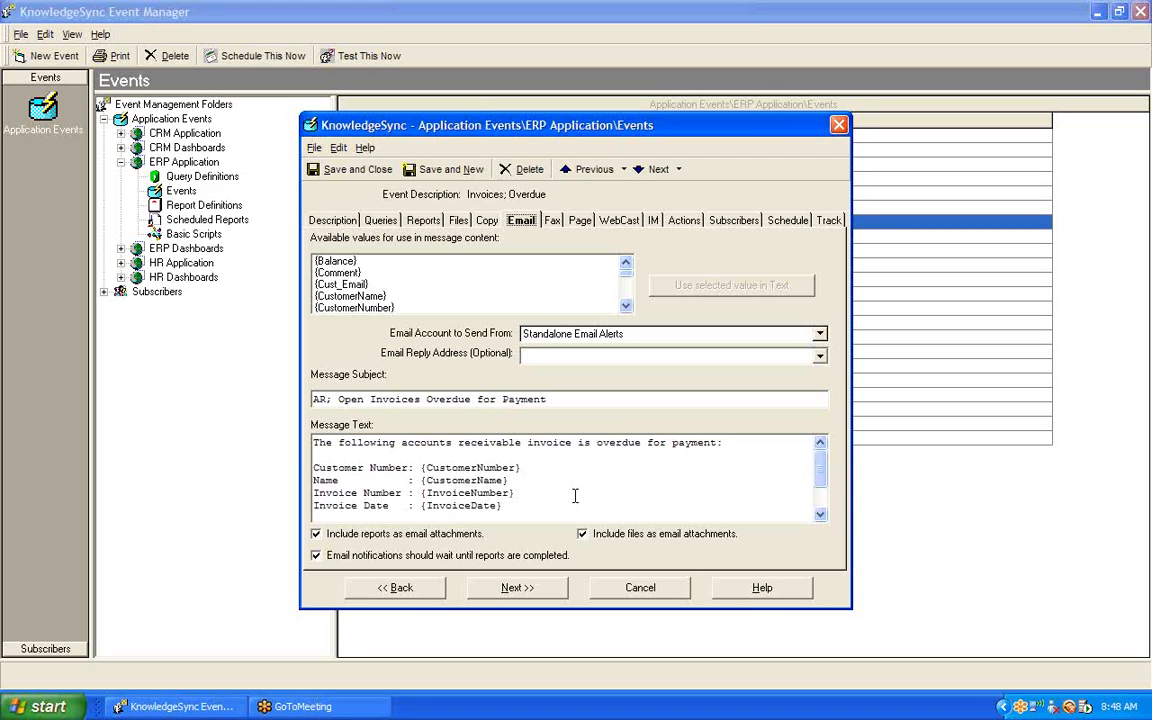
click(424, 221)
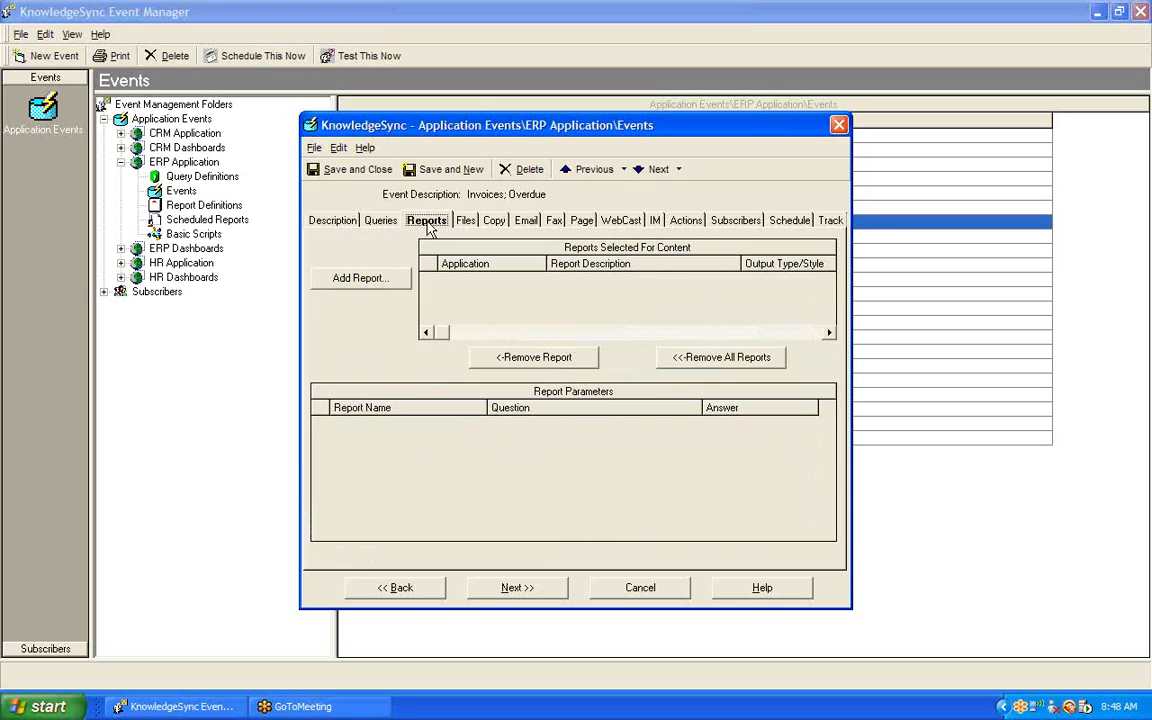
click(371, 281)
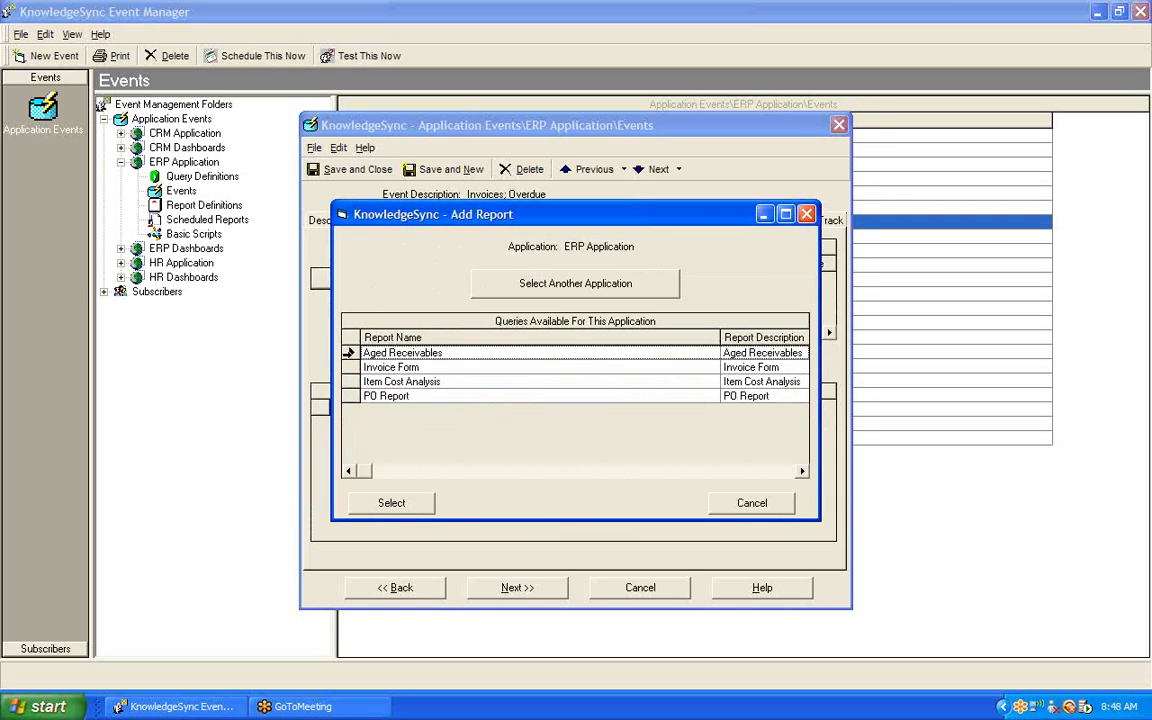
click(381, 354)
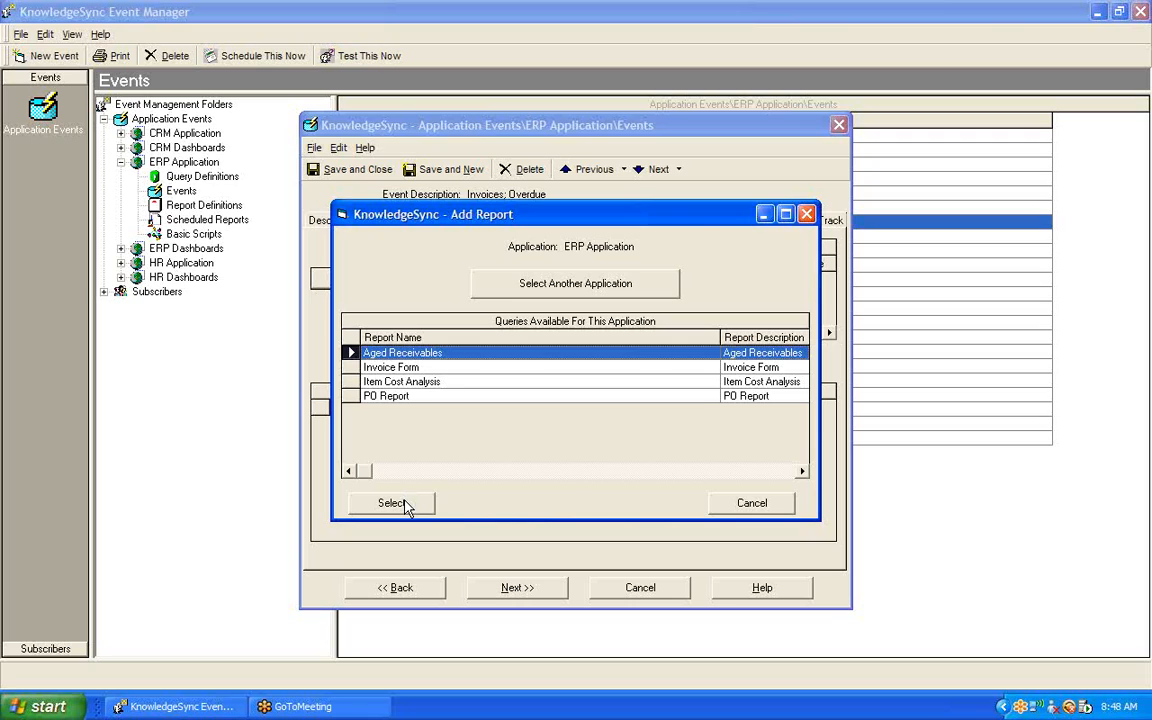
click(392, 503)
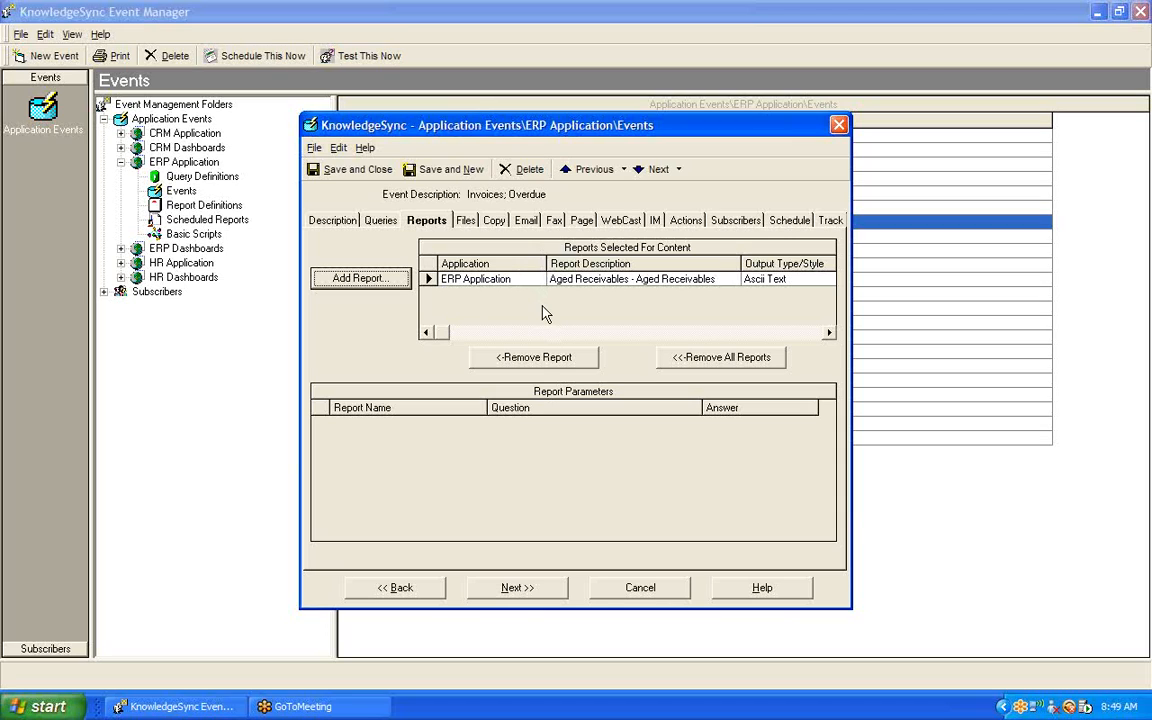
Enclose the invoice detail lines of the email message text between {BEGIN*REPEAT} above Customer Number and {END*REPEAT} below Salesrep
click(527, 222)
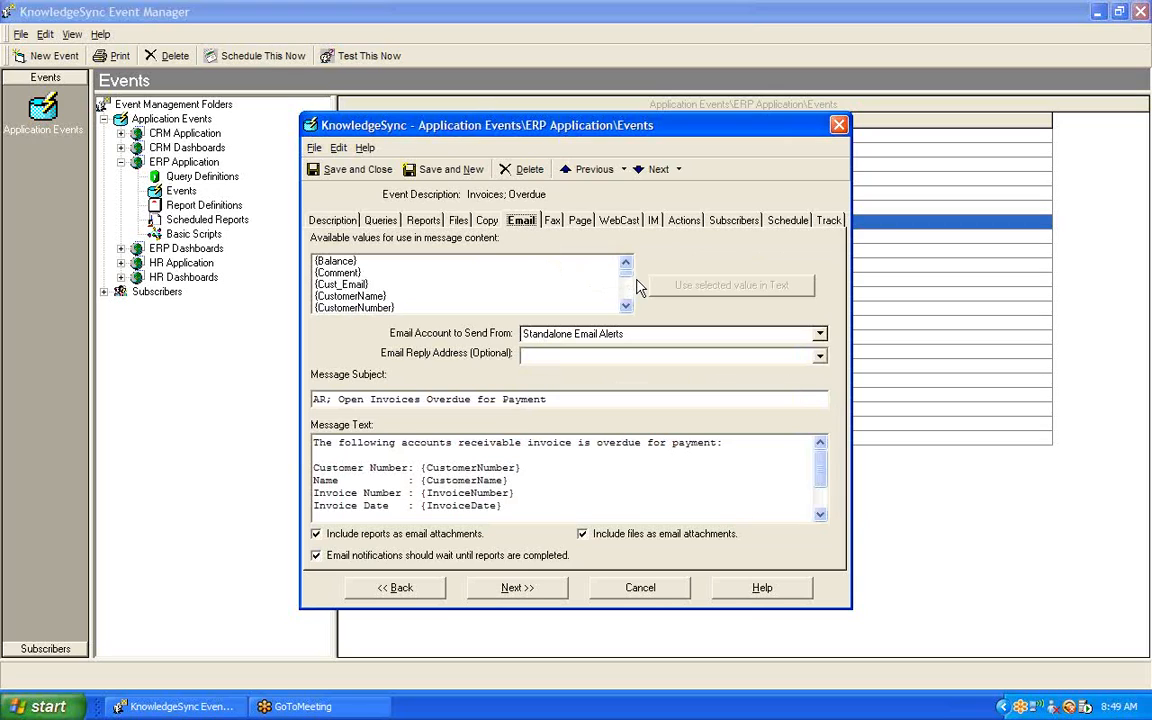
scroll(628, 279, down, 15)
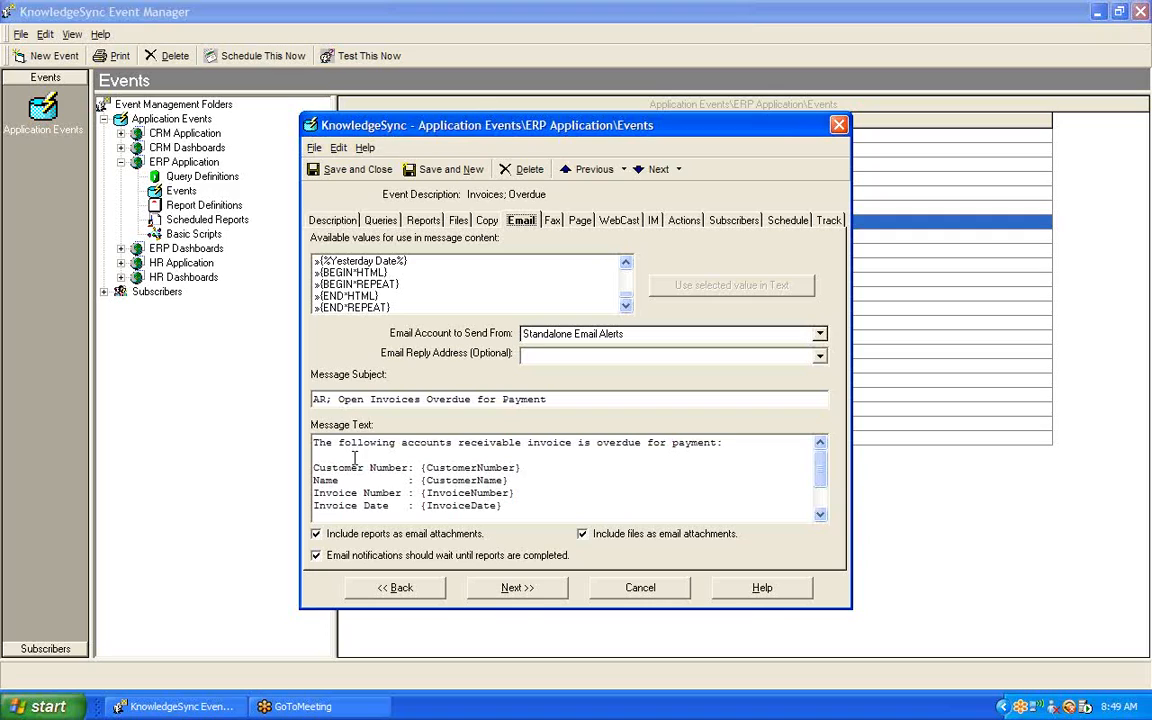
double_click(362, 284)
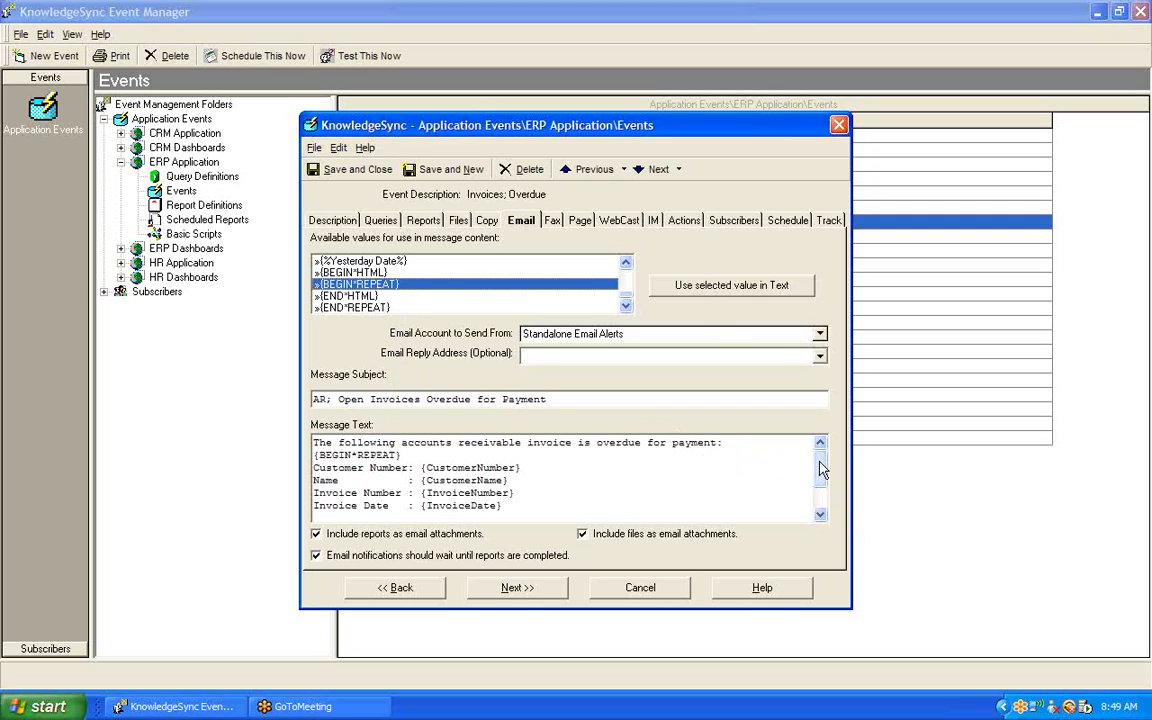
drag(820, 466, 820, 496)
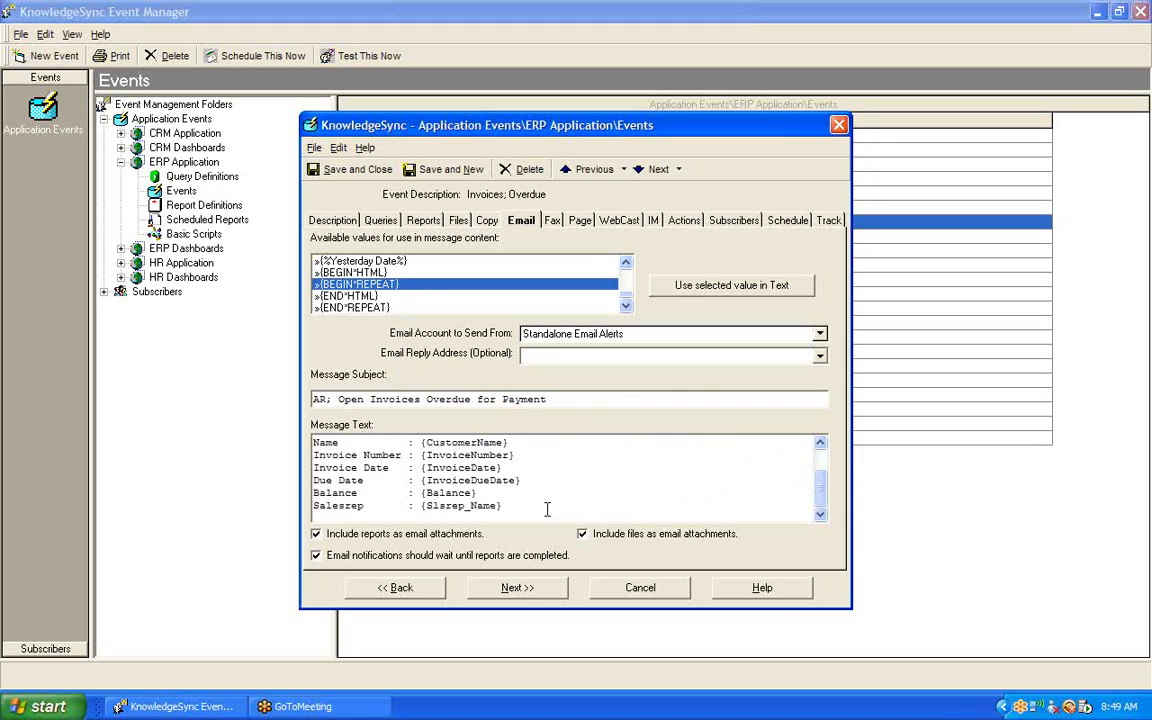
scroll(547, 509, down, 1)
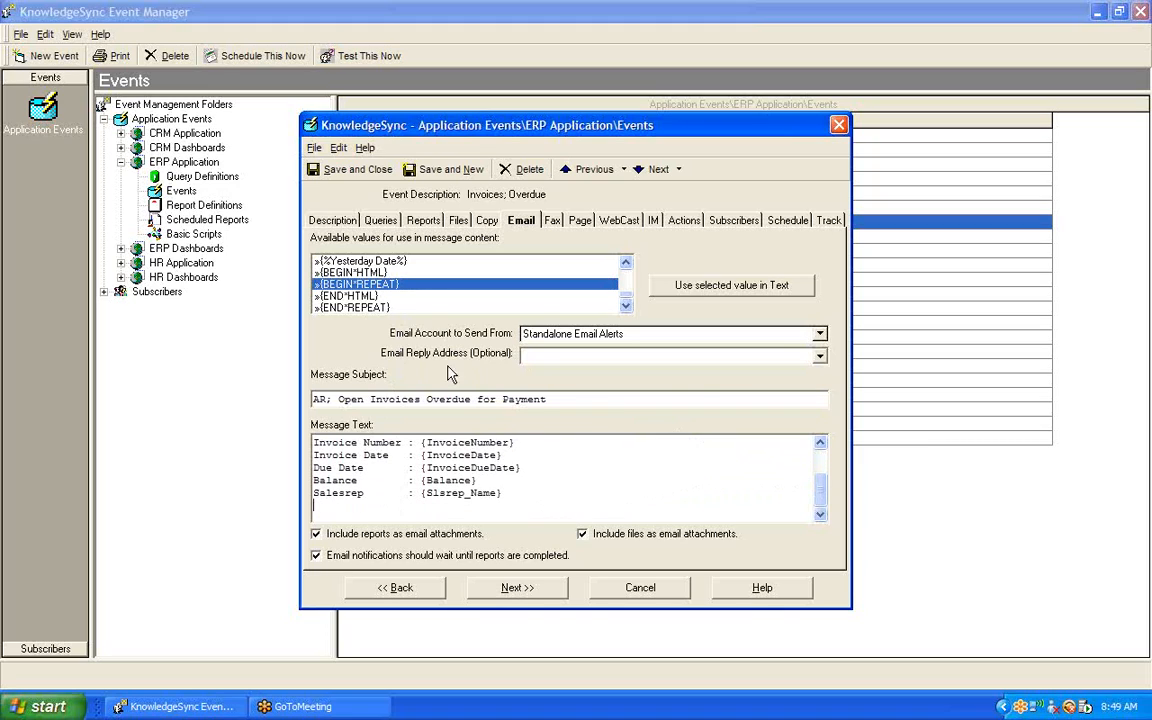
double_click(366, 309)
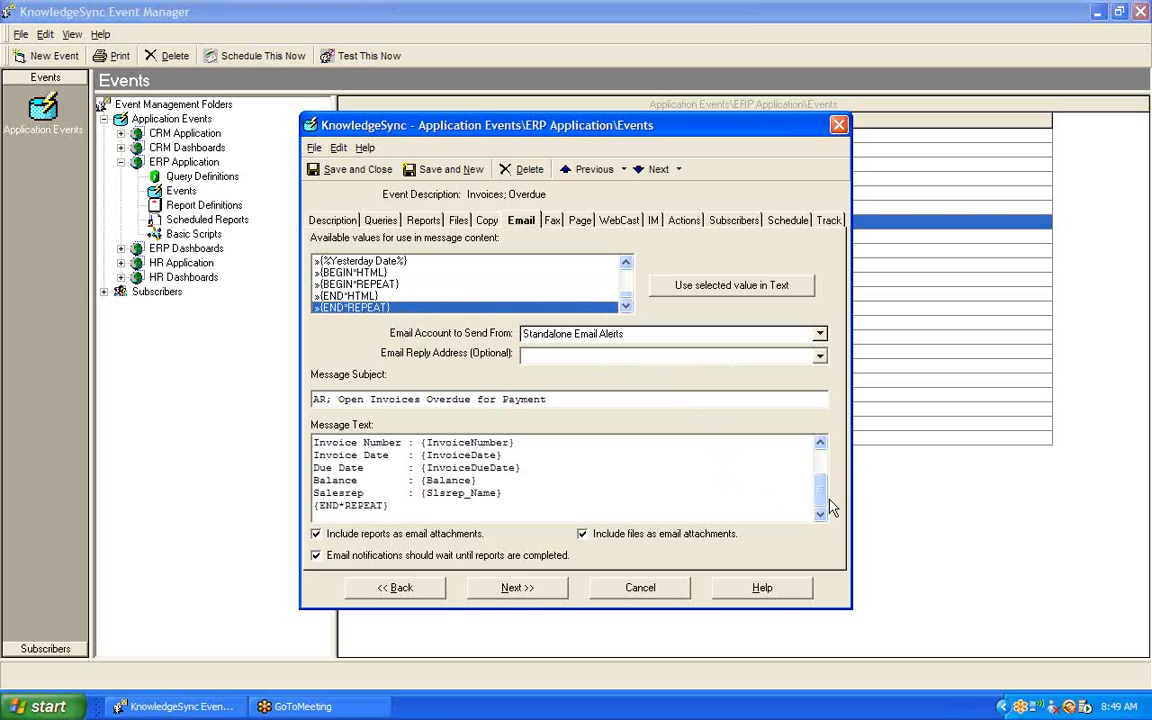
drag(822, 500, 821, 455)
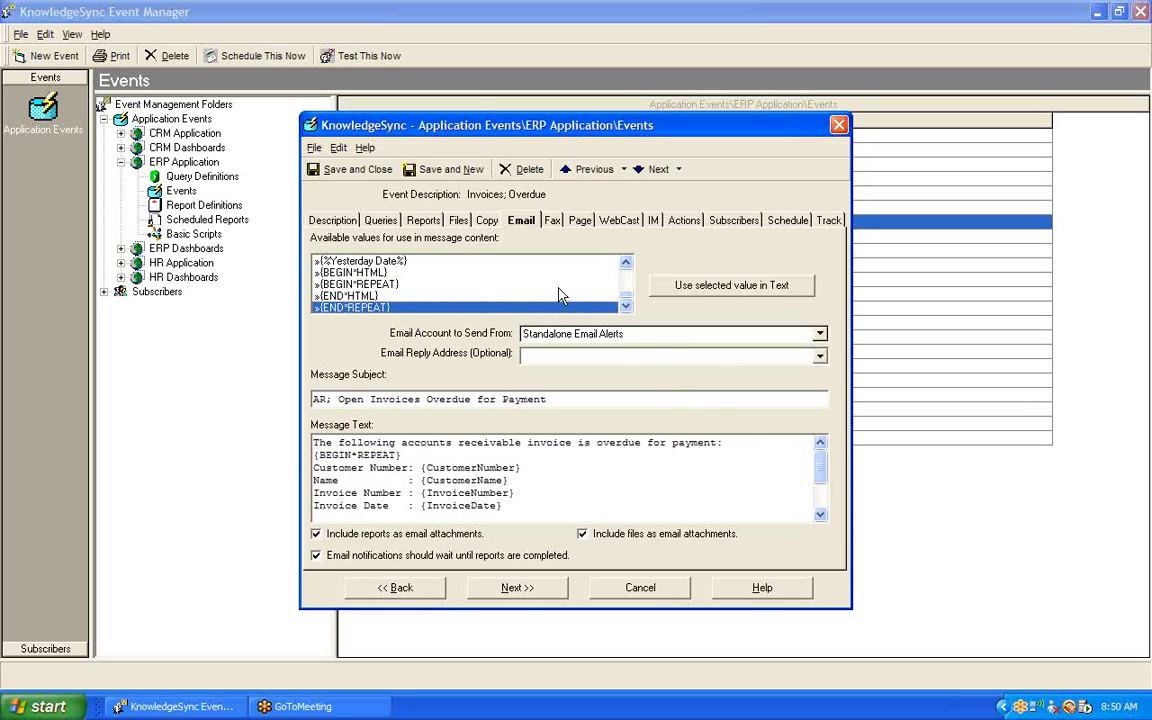
Set the Aged Receivables report's output type to PDF, then save and close the event
click(422, 221)
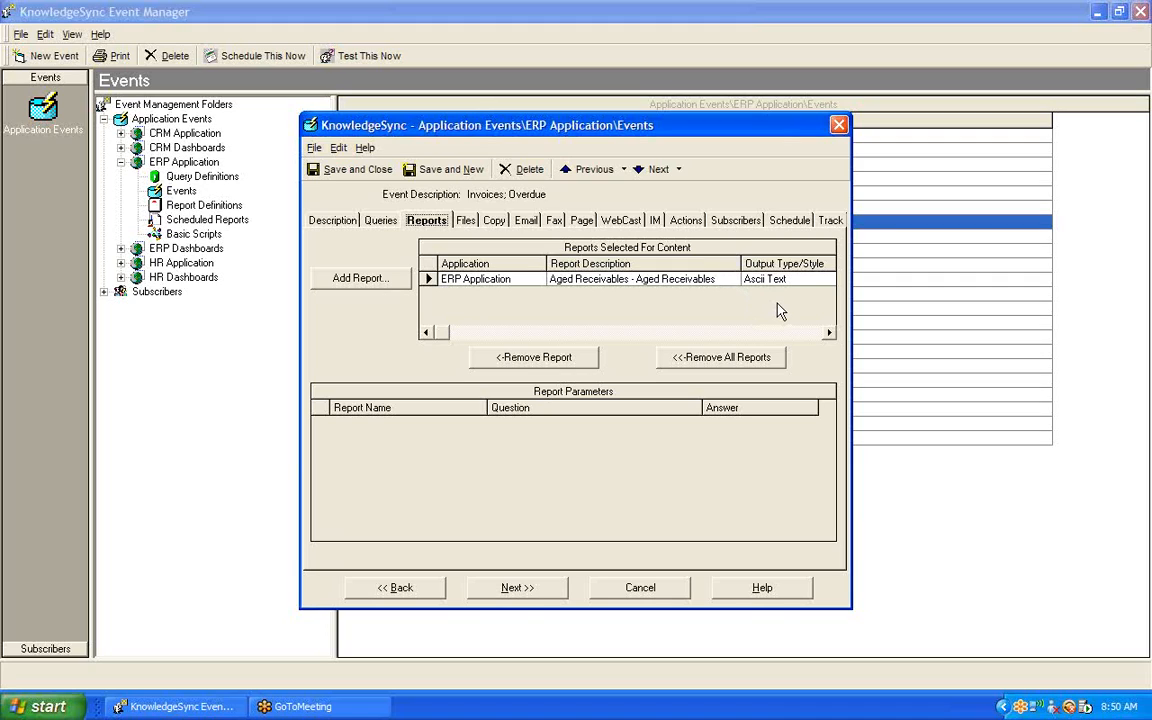
click(822, 281)
click(828, 281)
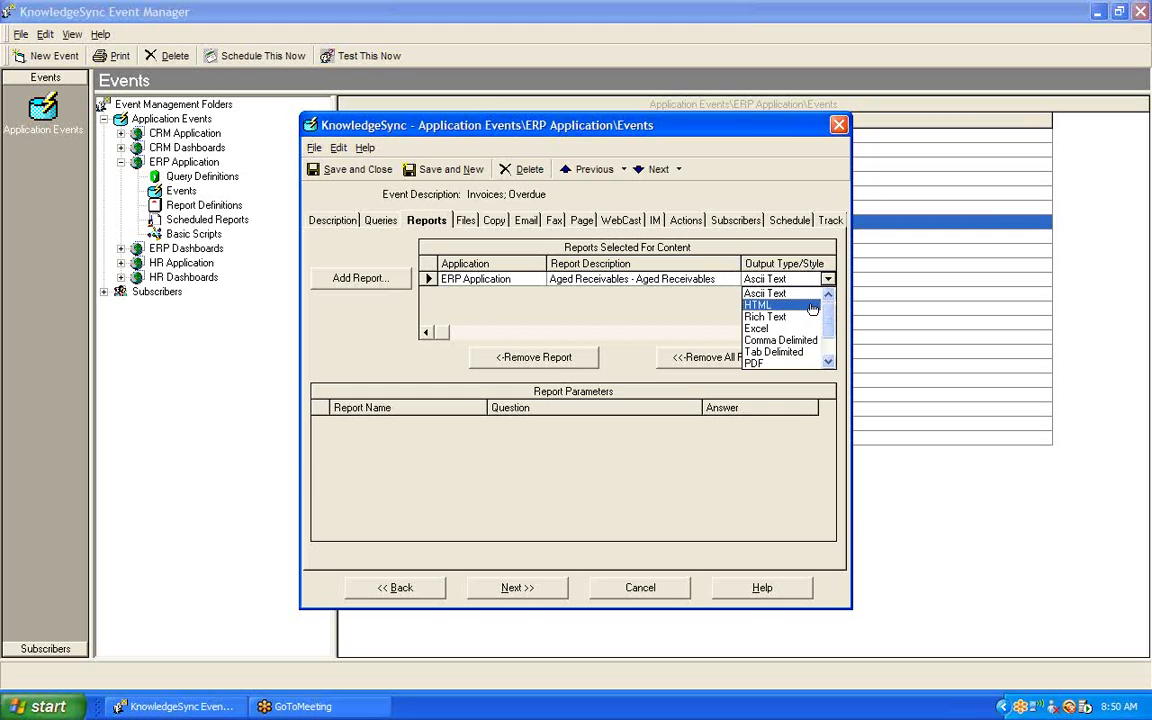
drag(828, 305, 830, 338)
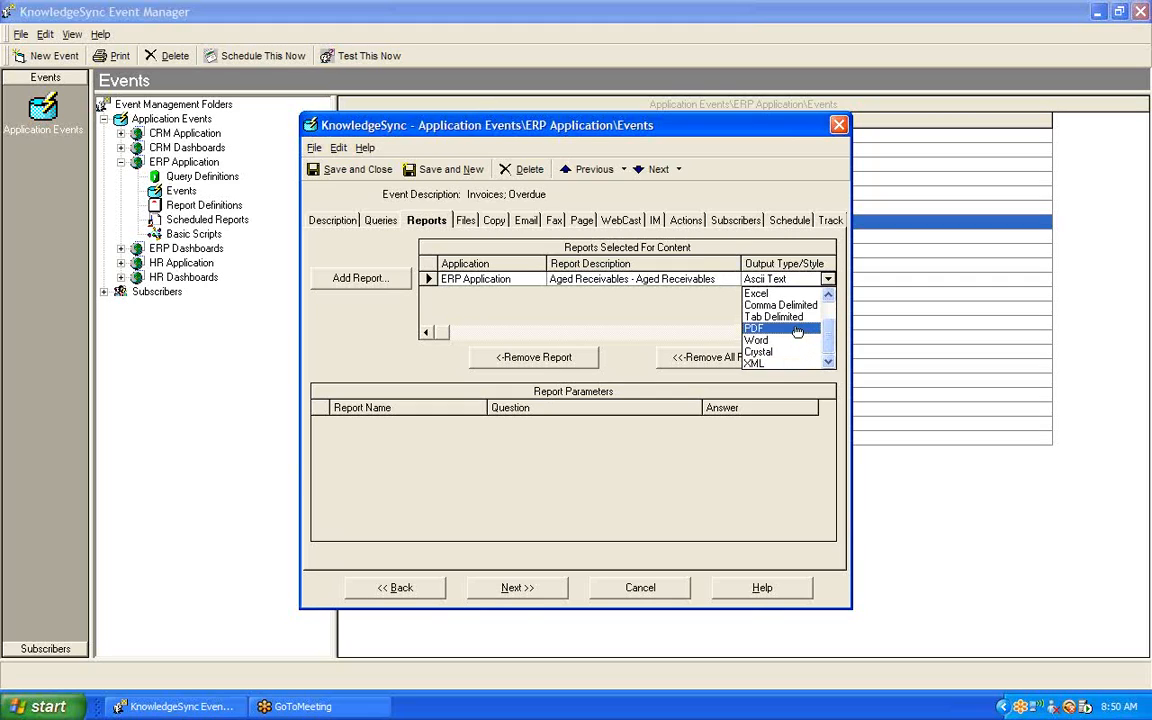
click(797, 330)
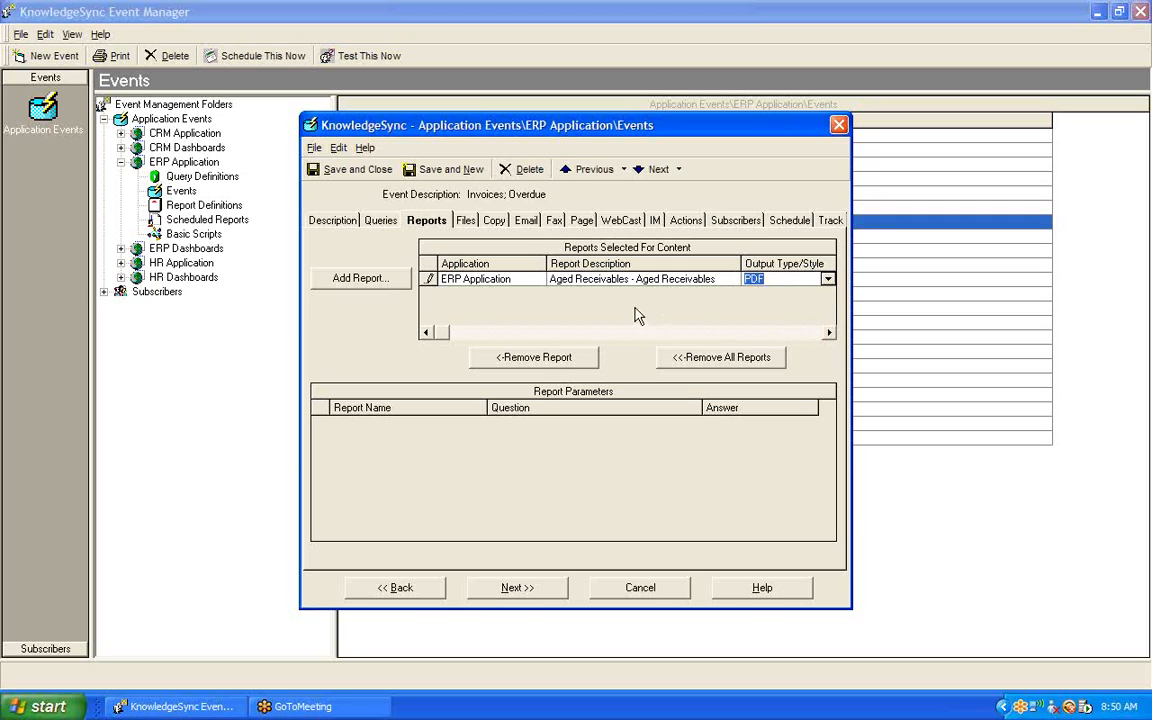
click(357, 172)
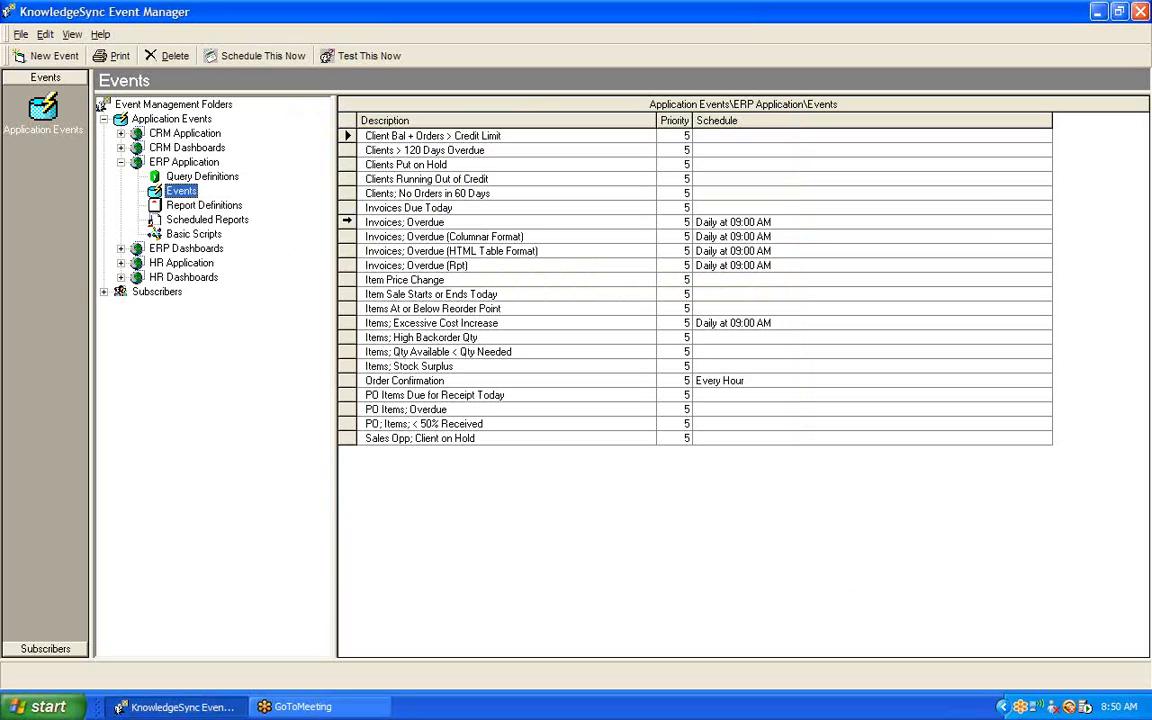
Open the event "Invoices; Overdue (Rpt)" and add the Aged Receivables report to its content
click(352, 222)
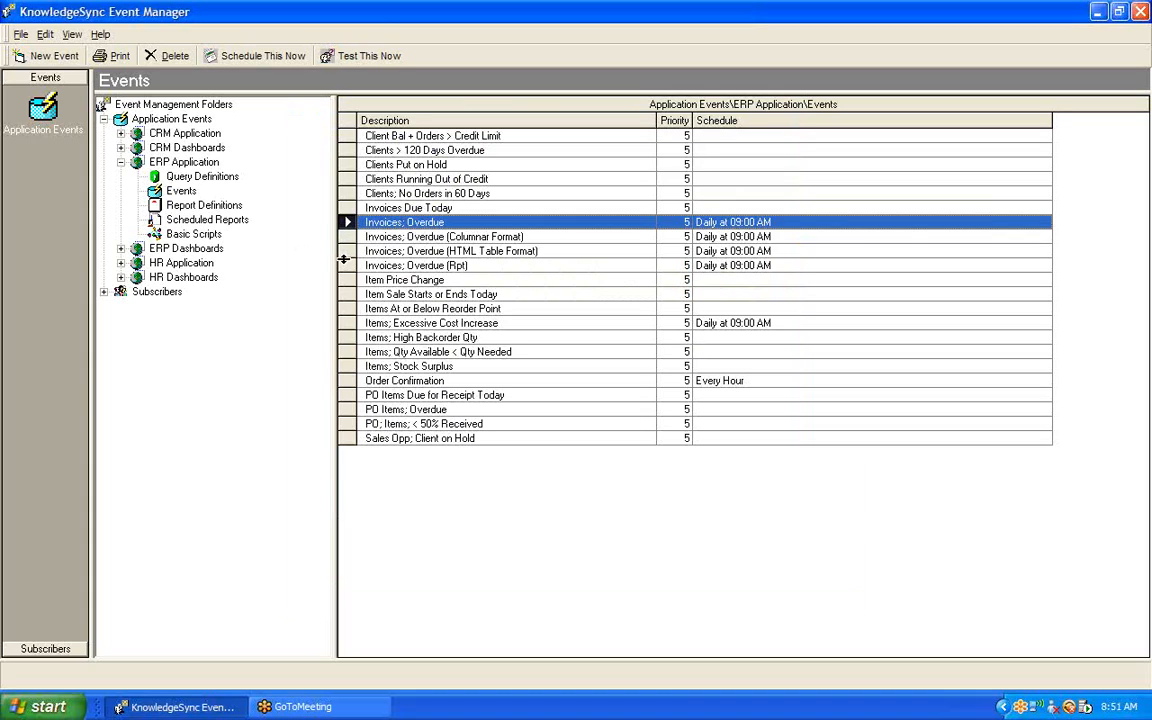
click(348, 265)
double_click(348, 265)
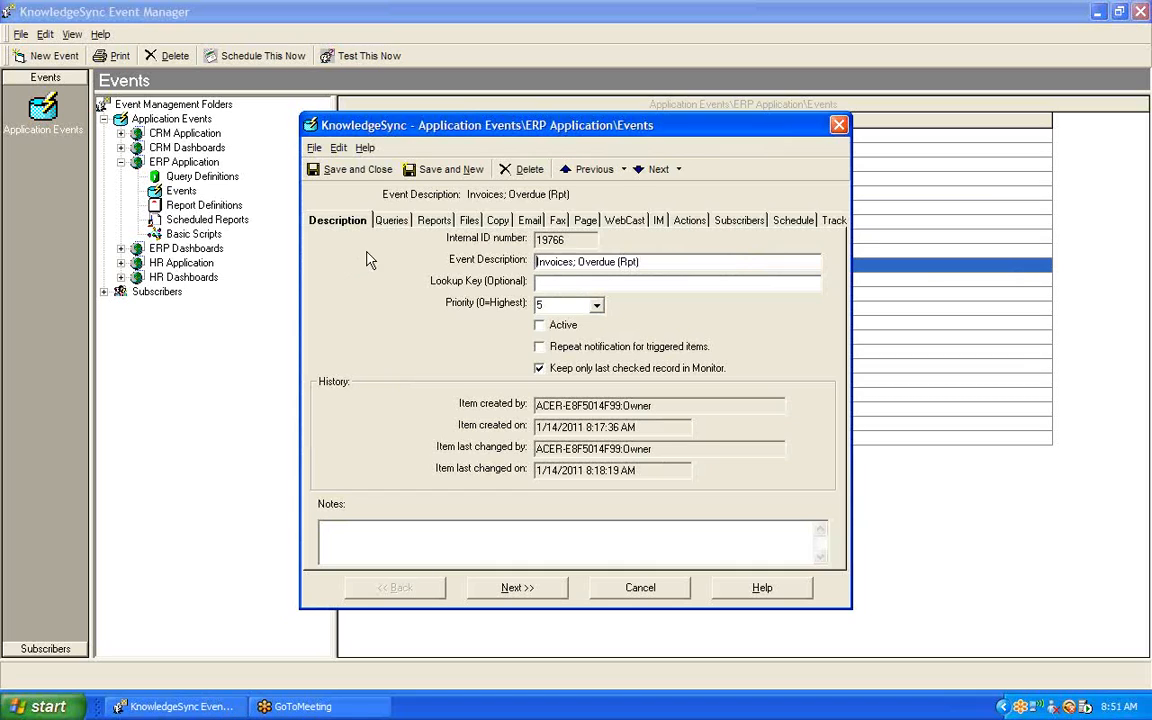
click(391, 222)
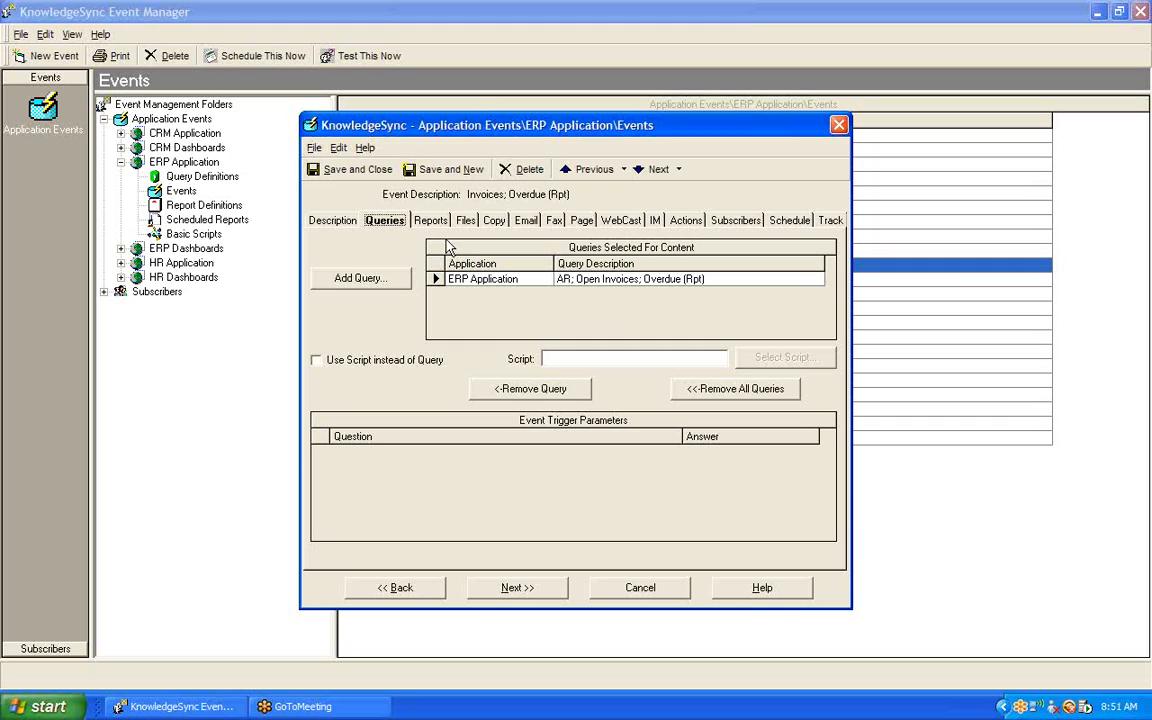
click(412, 221)
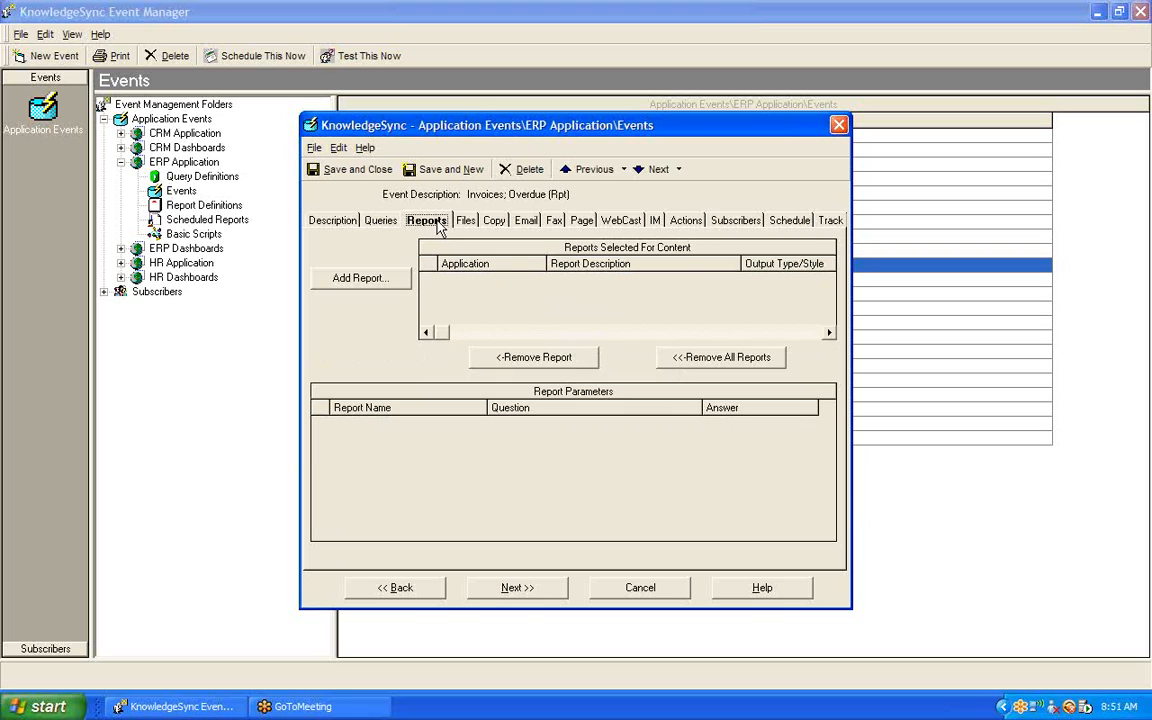
click(360, 279)
double_click(413, 355)
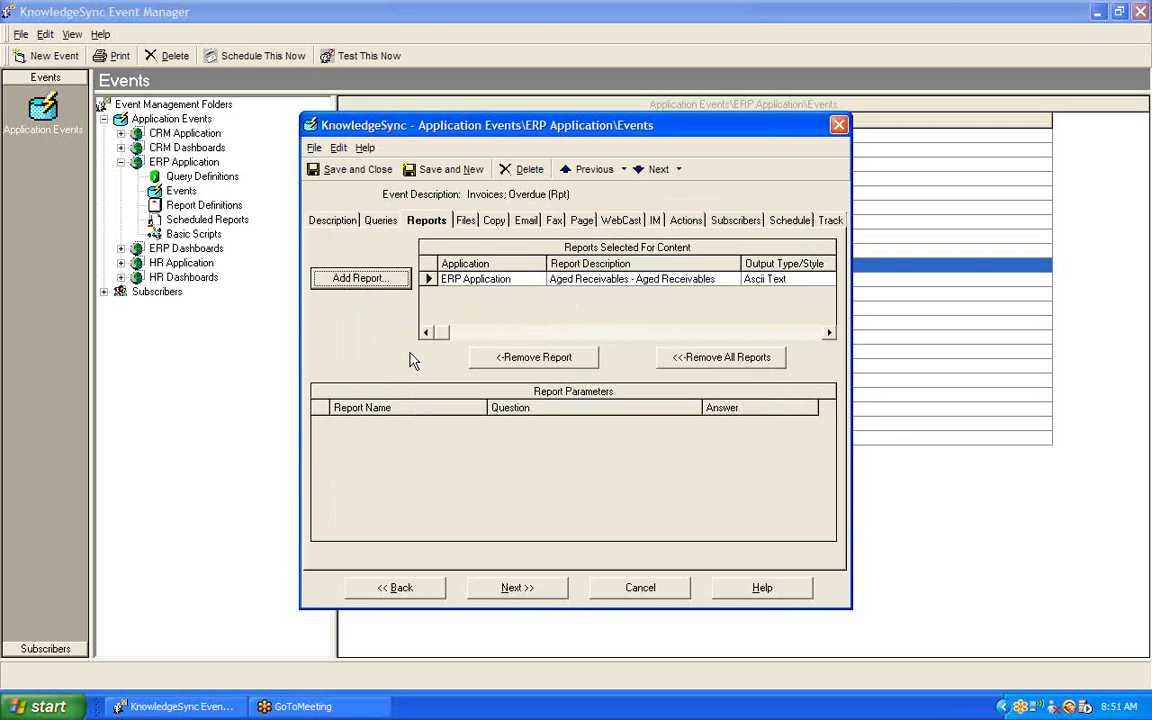
Set the attached Aged Receivables report's output type to HTML and display the event's selected queries
click(797, 281)
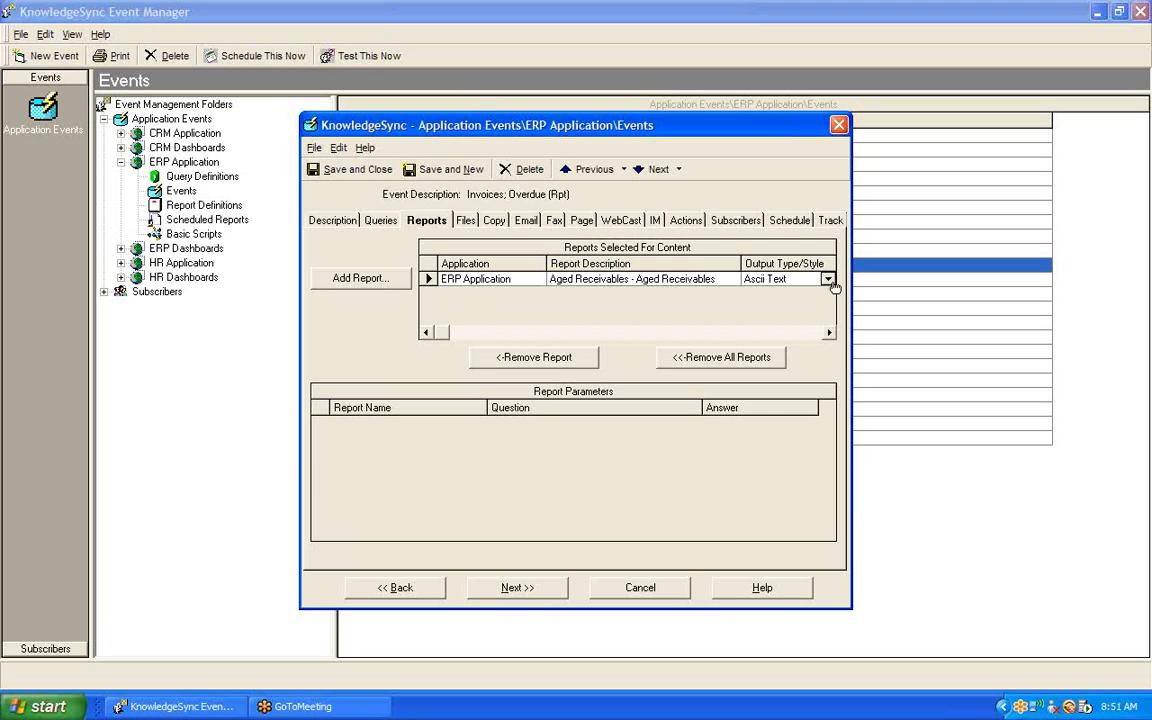
click(828, 280)
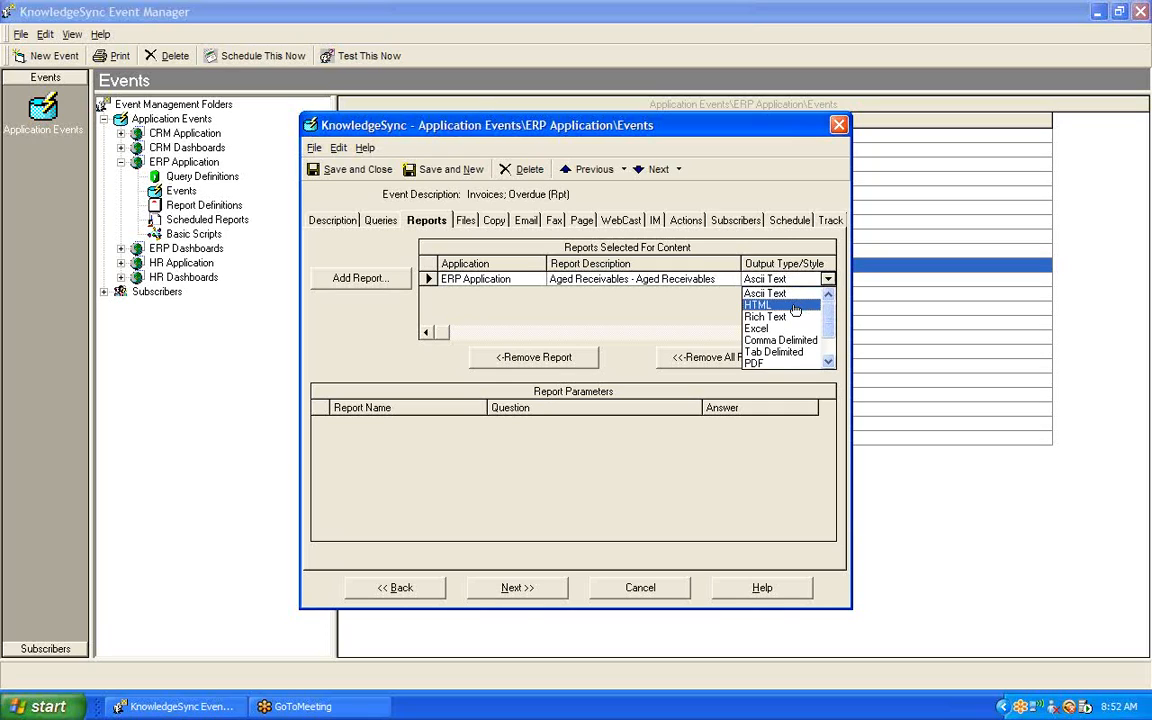
click(760, 305)
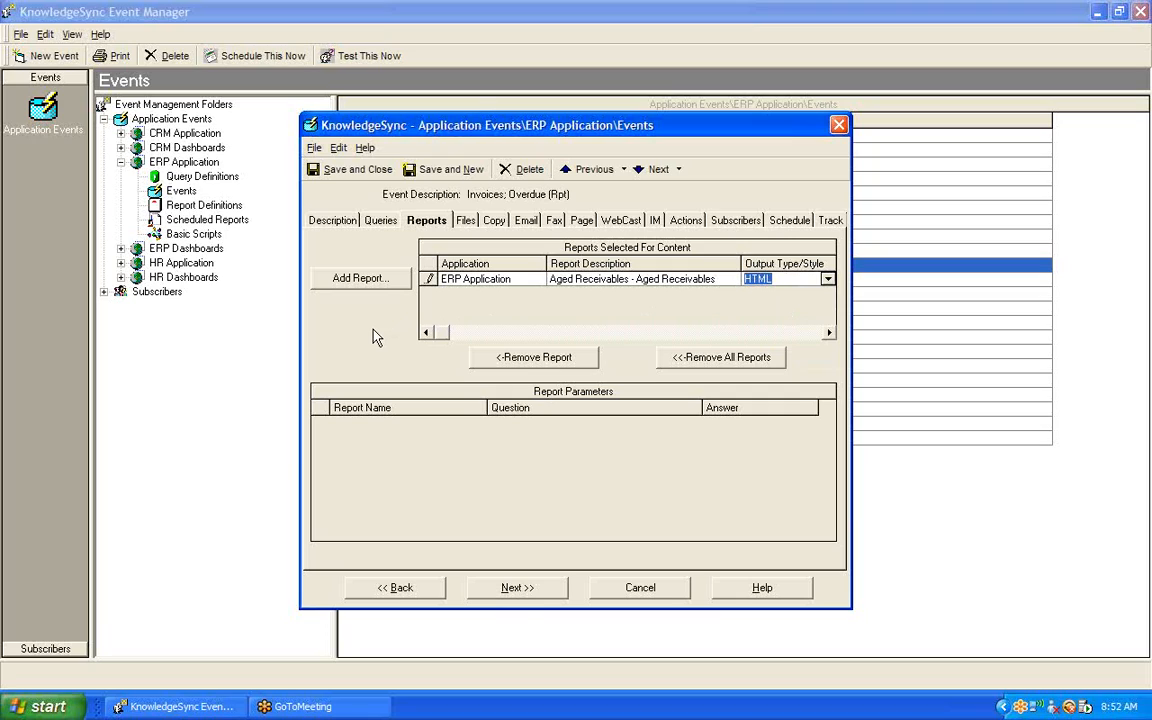
click(381, 223)
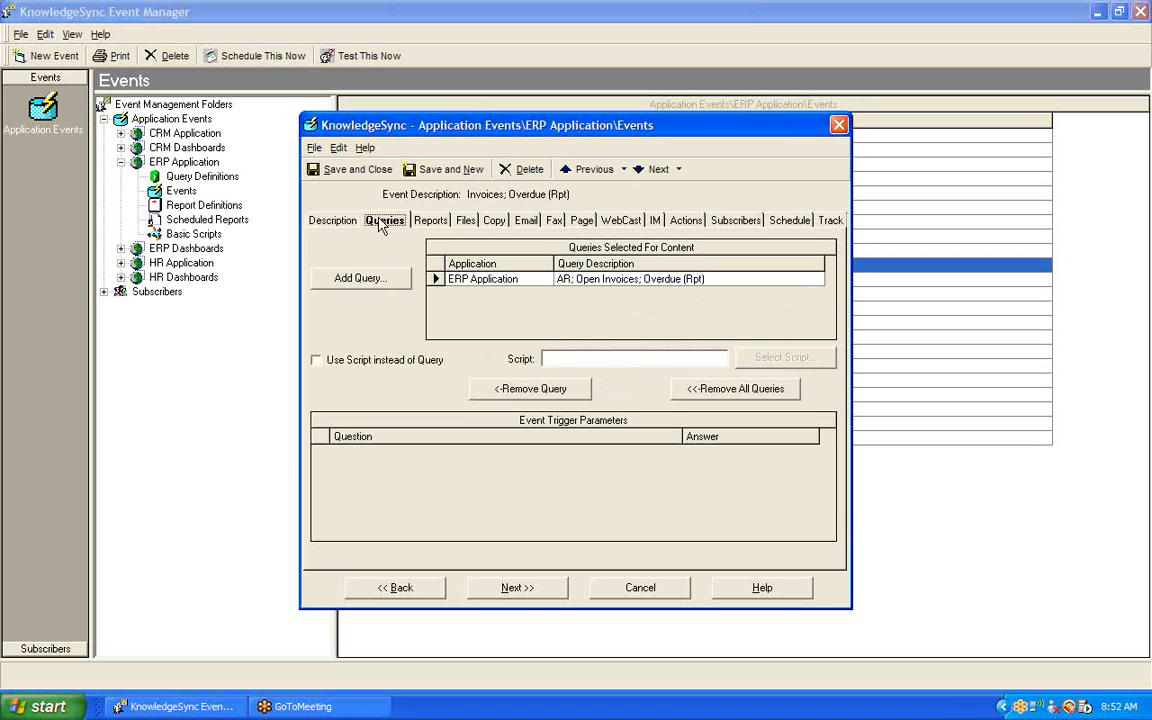
Display the email message settings of the event, then close the event without saving
click(521, 222)
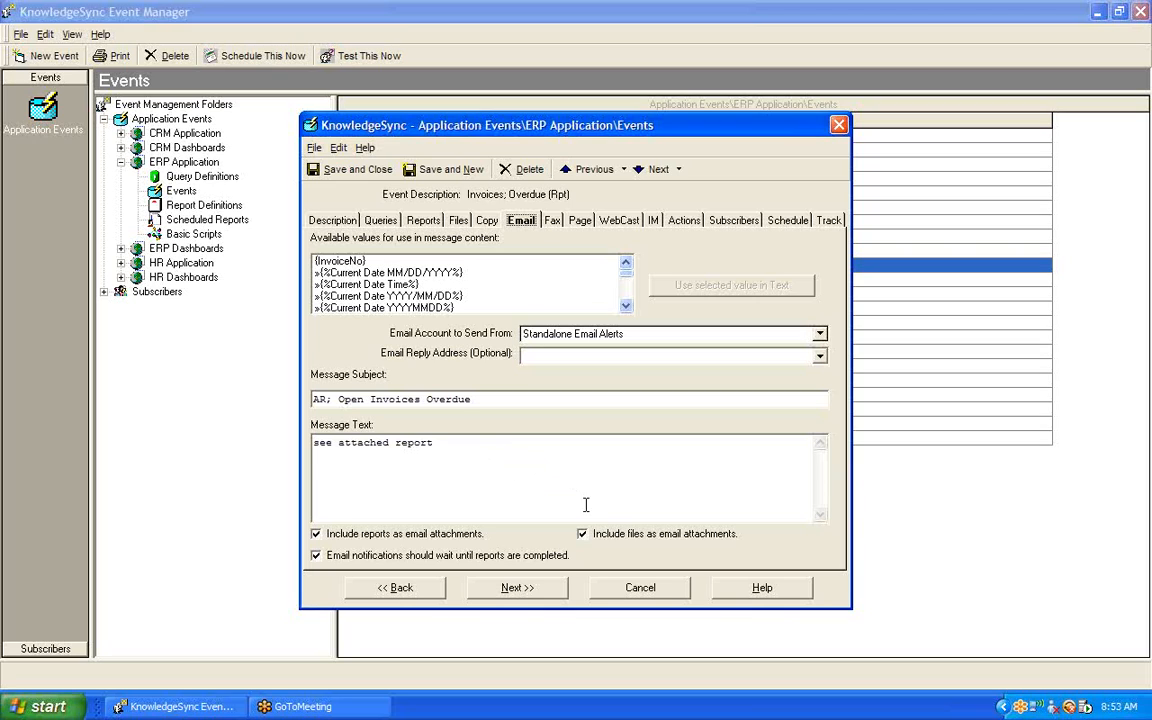
click(655, 594)
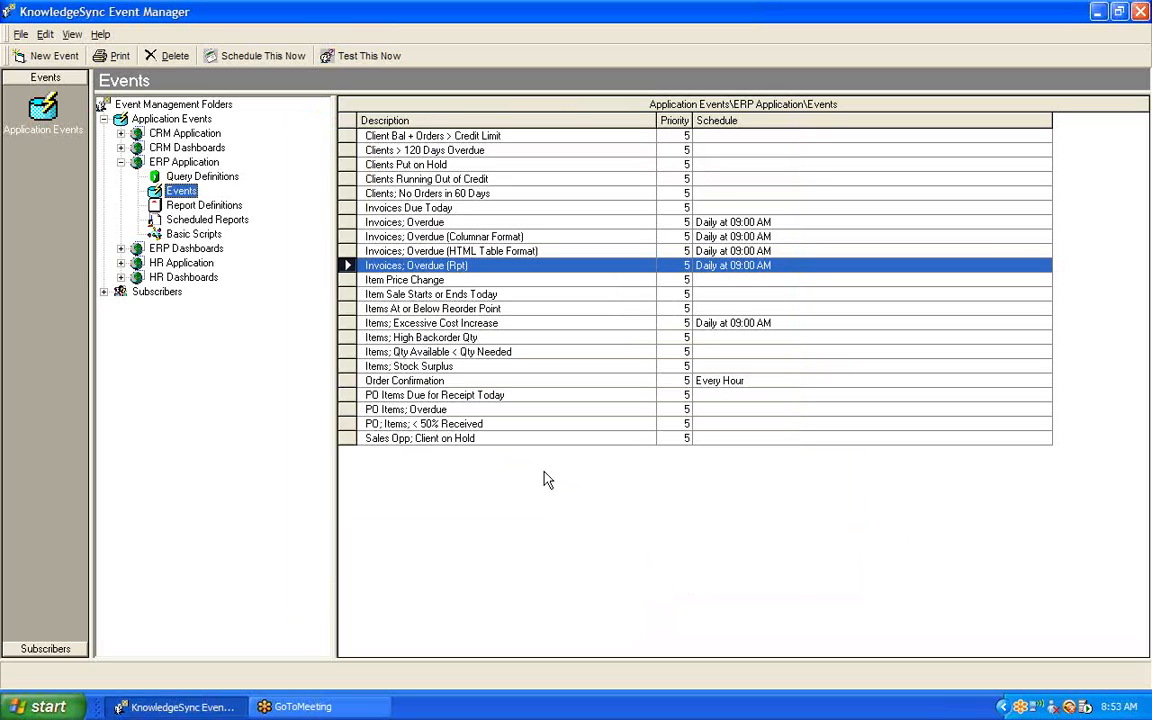
Open the event "PO Items; Overdue" and add the PO Report to its content
double_click(407, 412)
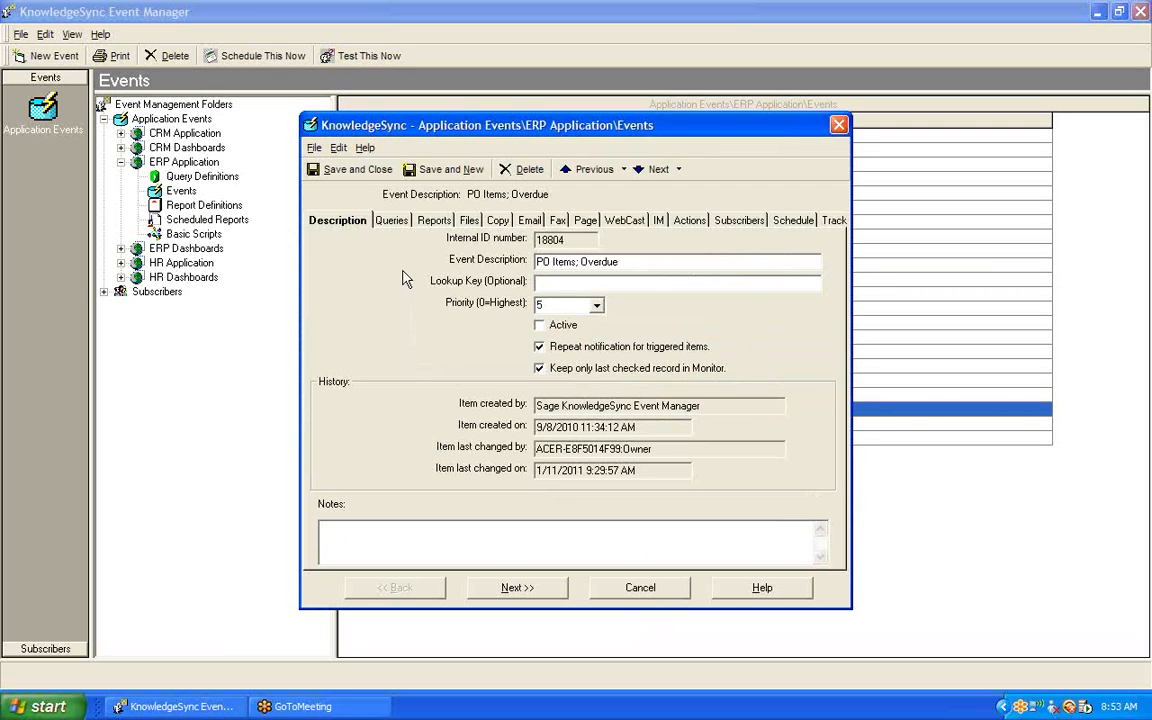
click(432, 224)
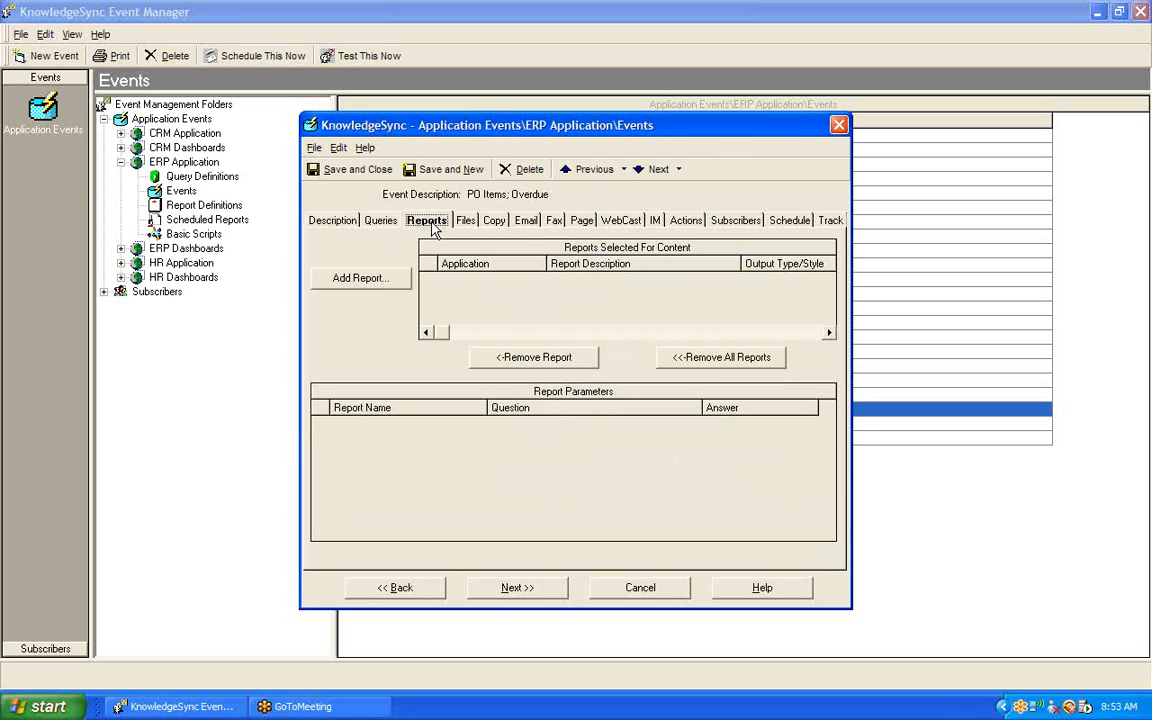
click(358, 278)
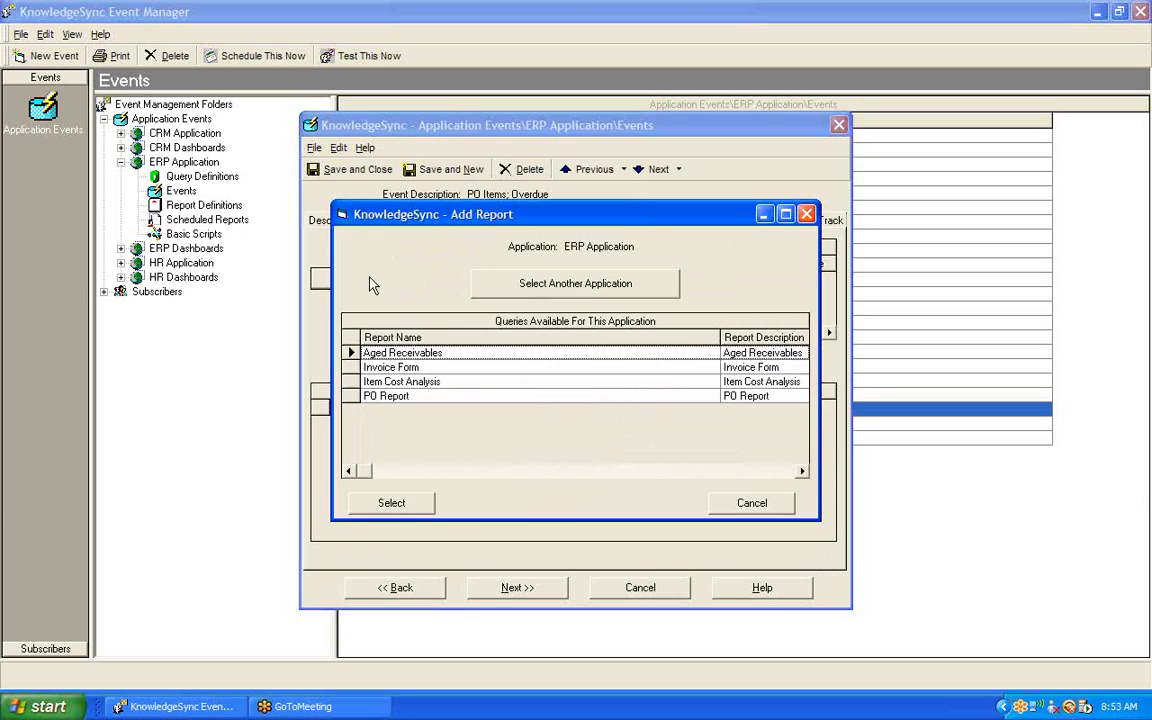
double_click(352, 396)
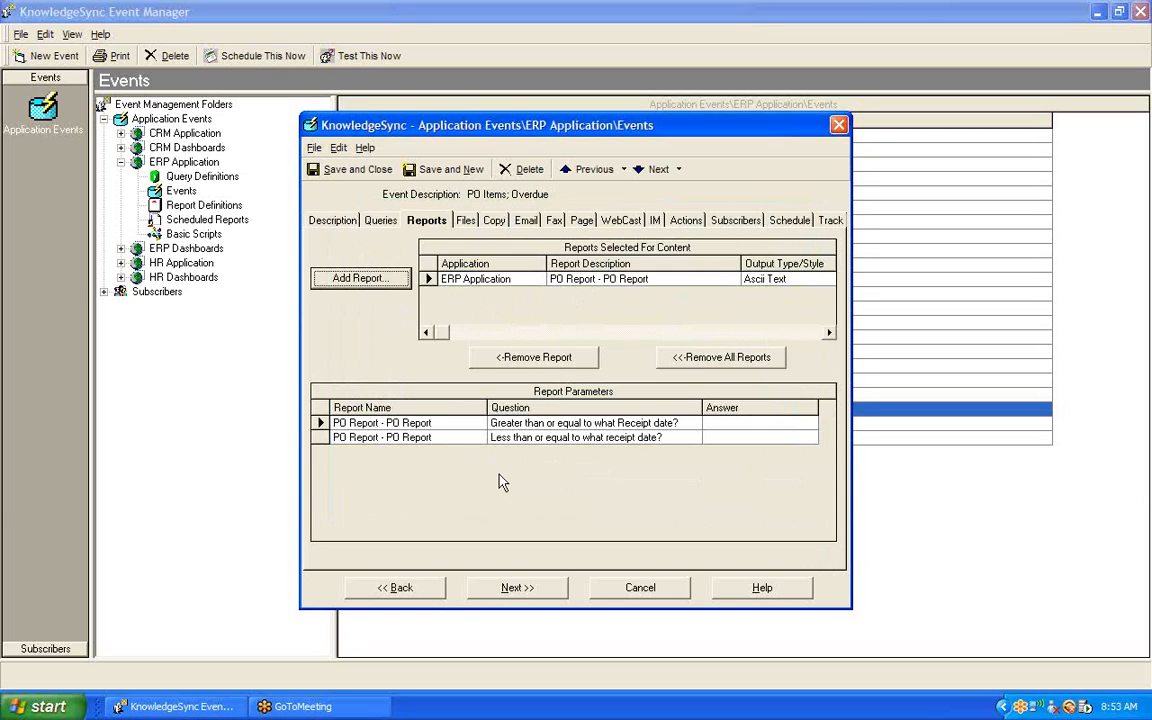
Set the attached PO Report's output type to HTML
click(809, 279)
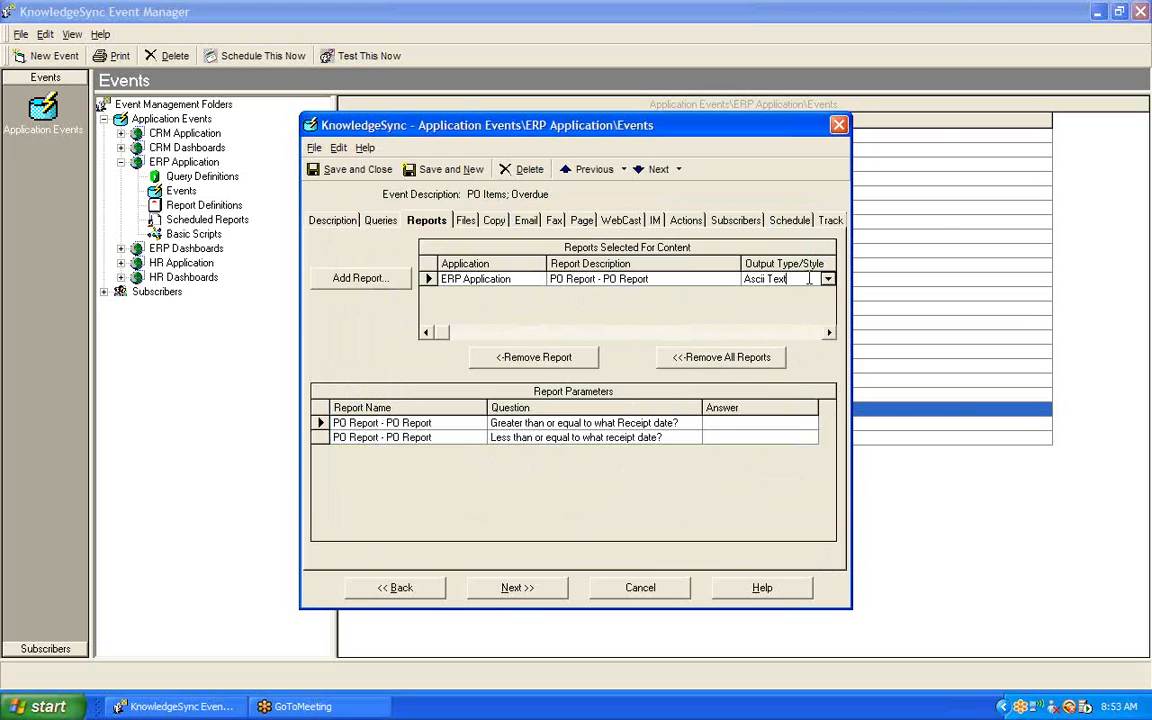
click(828, 280)
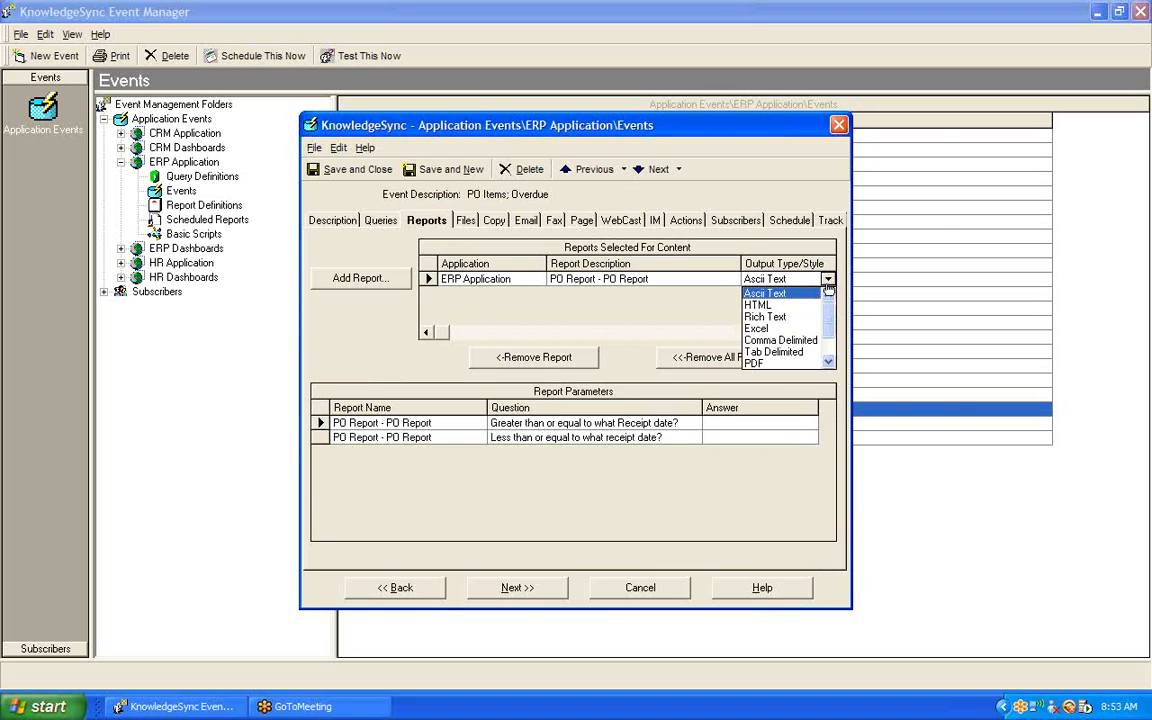
click(810, 305)
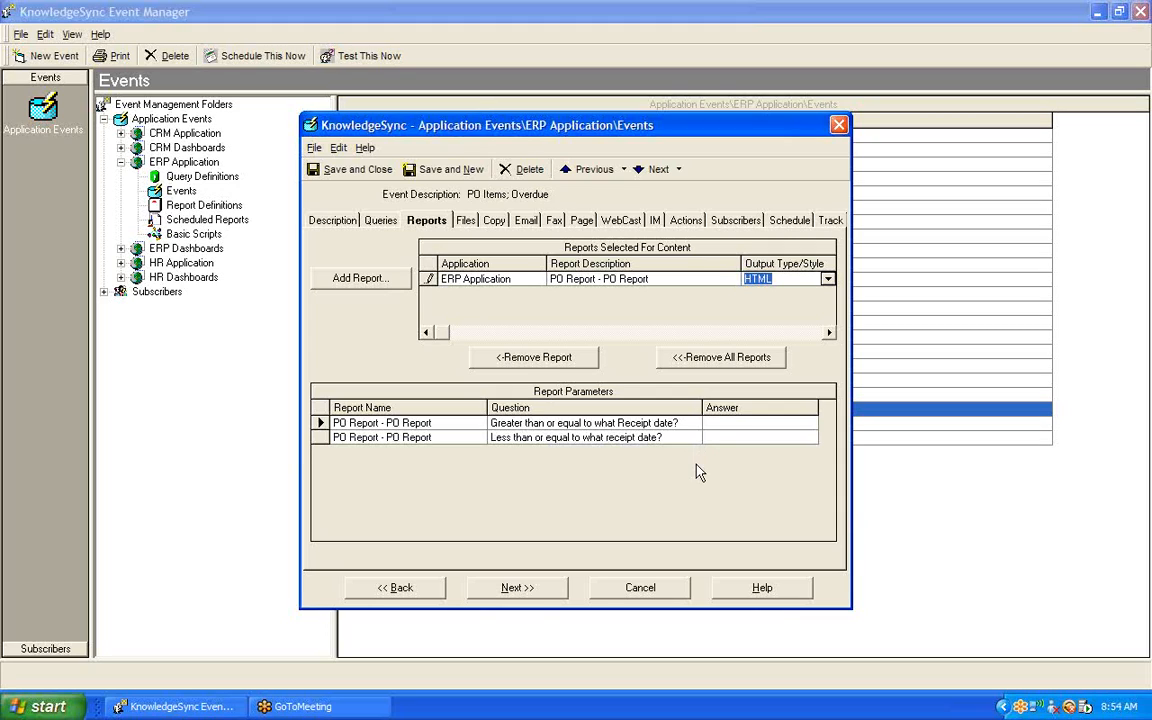
Enter 01/01/2011 as the PO Report's lower receipt date limit and 01/31/2011 as its upper limit
click(732, 425)
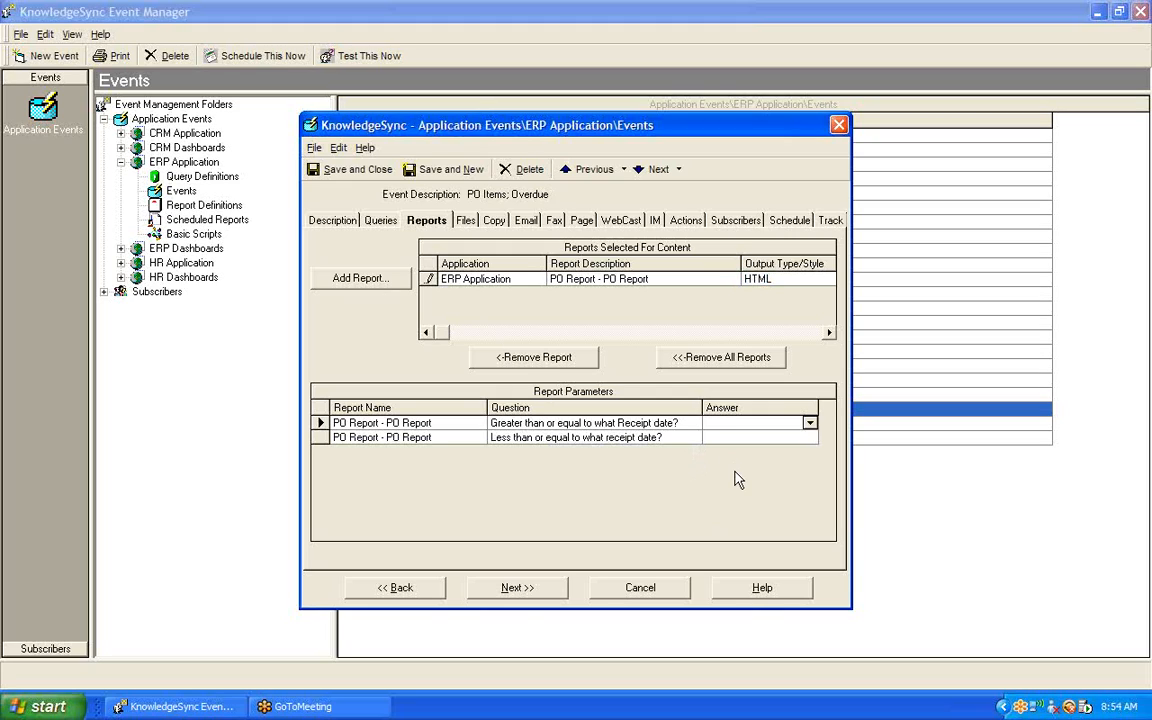
text(01/01/2011)
click(718, 437)
text(01/31)
text(2011)
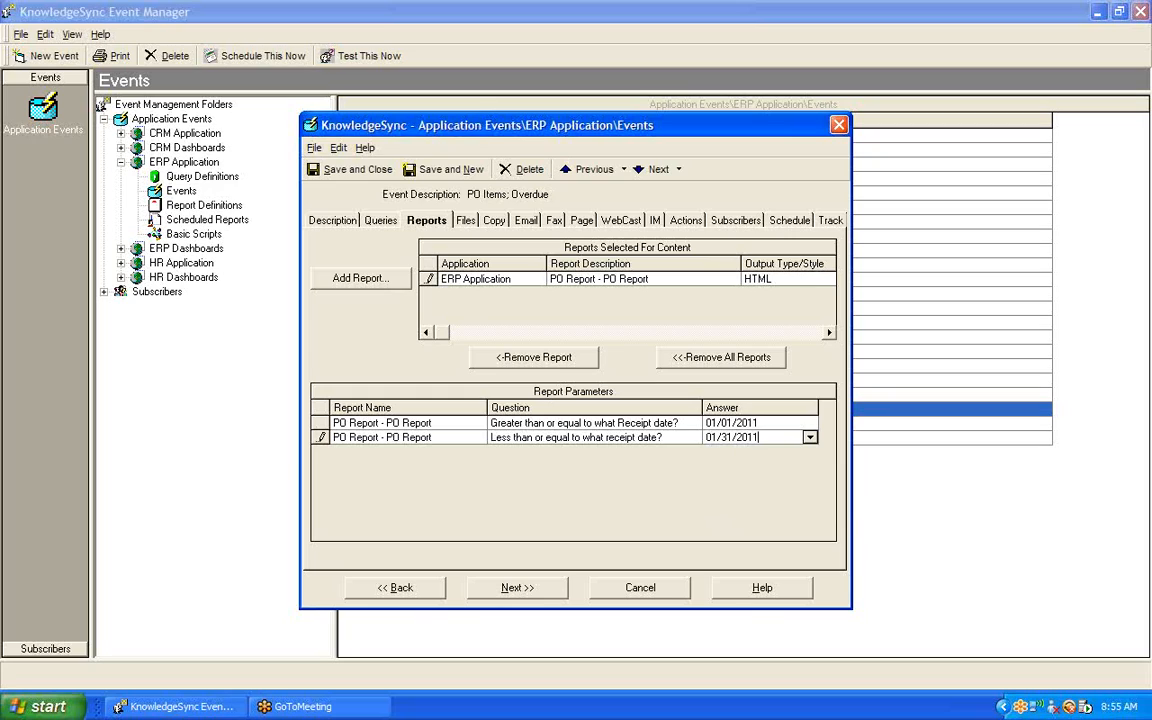
Clear the fixed dates from both receipt date answers of the PO Report
key(BackSpace)
key(BackSpace)
key(BackSpace)
key(BackSpace)
key(BackSpace)
key(BackSpace)
key(BackSpace)
key(BackSpace)
key(BackSpace)
key(BackSpace)
click(785, 422)
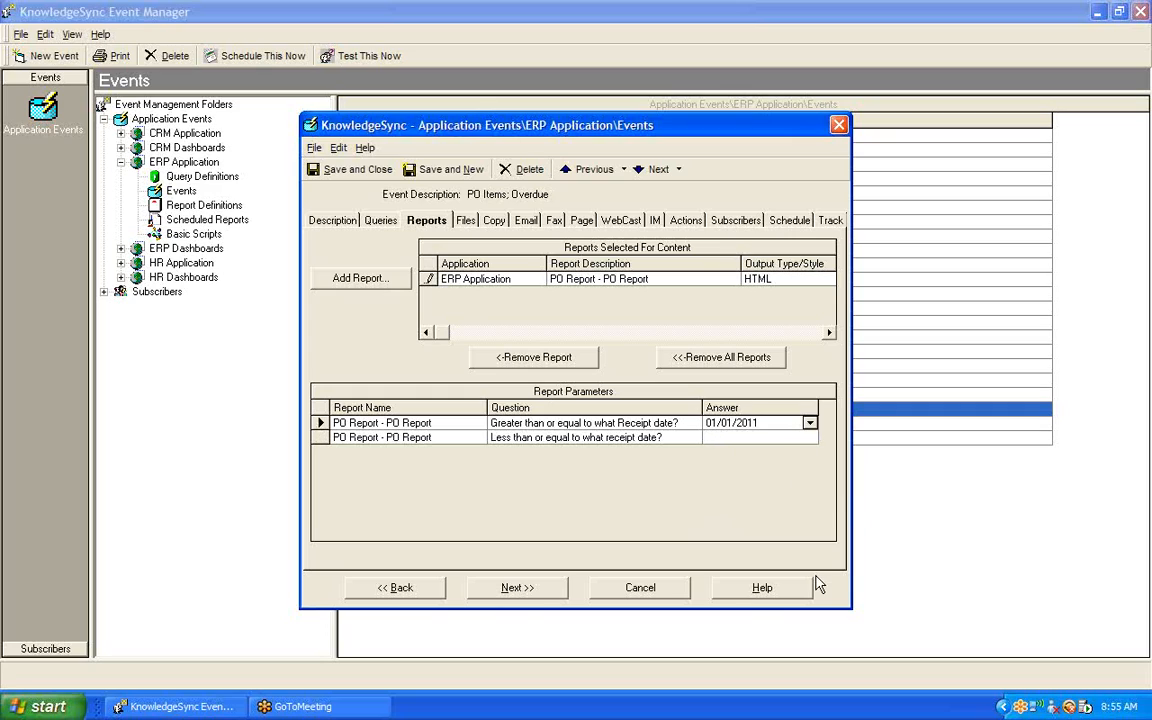
key(BackSpace)
key(BackSpace)
key(BackSpace)
key(BackSpace)
key(BackSpace)
key(BackSpace)
key(BackSpace)
key(BackSpace)
key(BackSpace)
key(BackSpace)
Look through the substitution values offered for the "Greater than or equal to what Receipt date?" answer, down to the current date variables
click(810, 424)
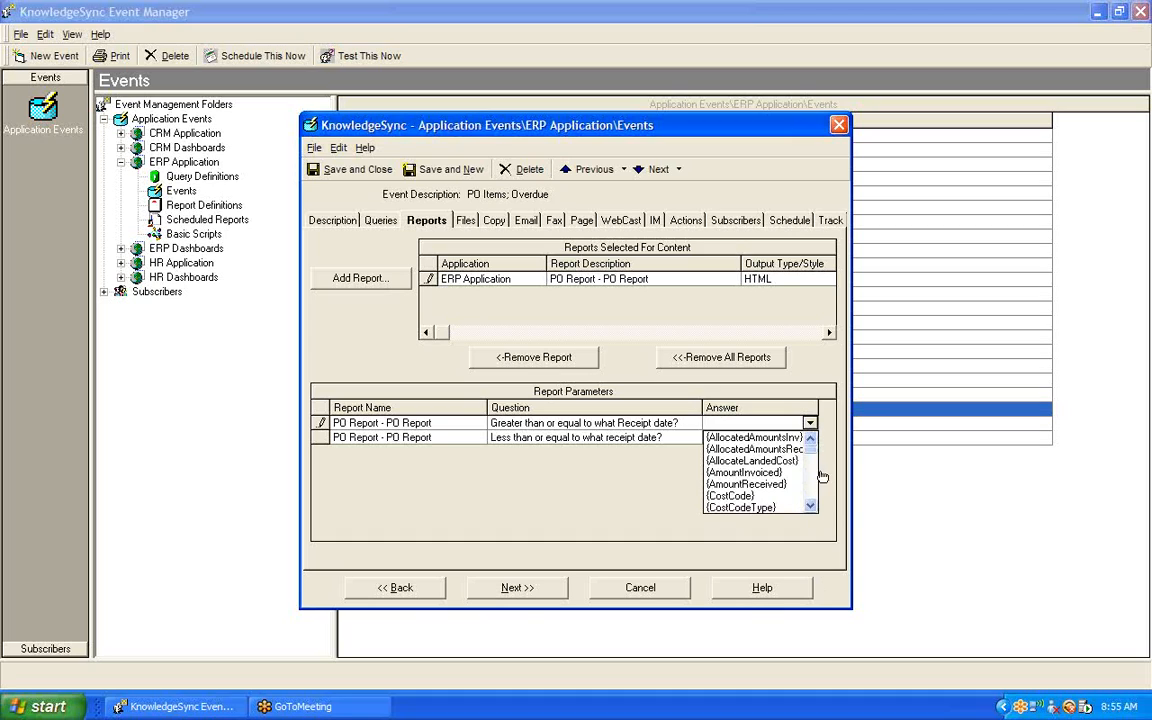
click(810, 506)
drag(812, 509, 812, 509)
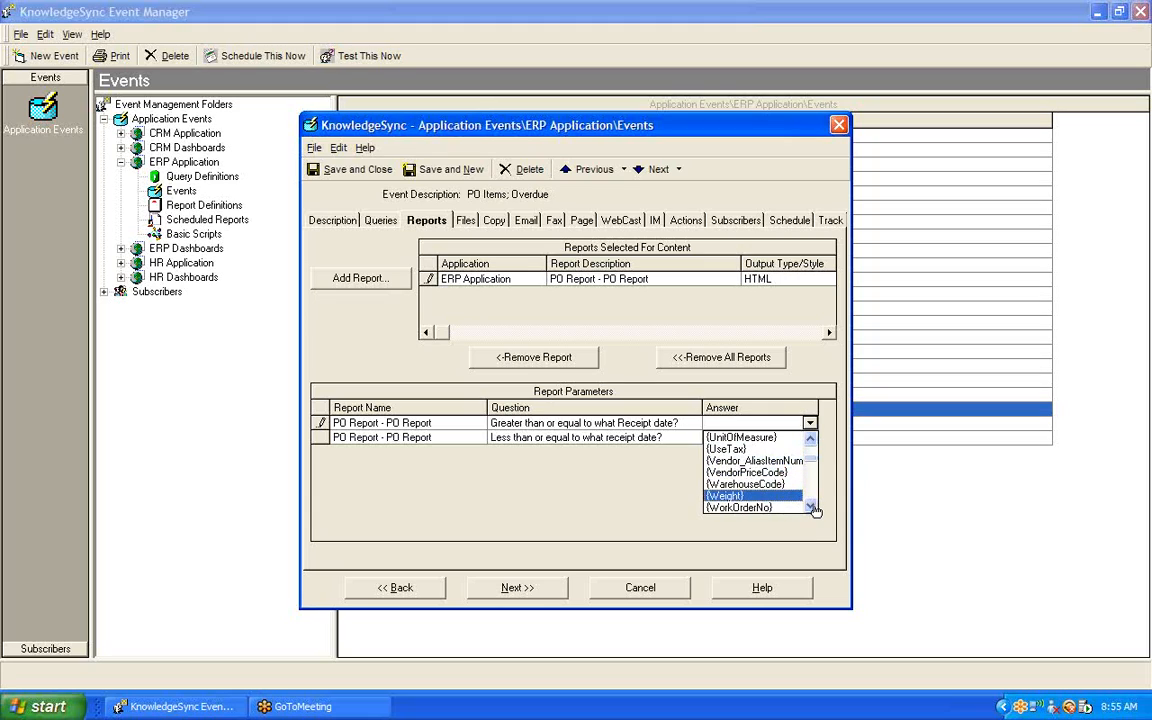
click(810, 507)
click(810, 507)
click(810, 507)
click(810, 507)
click(810, 507)
click(810, 507)
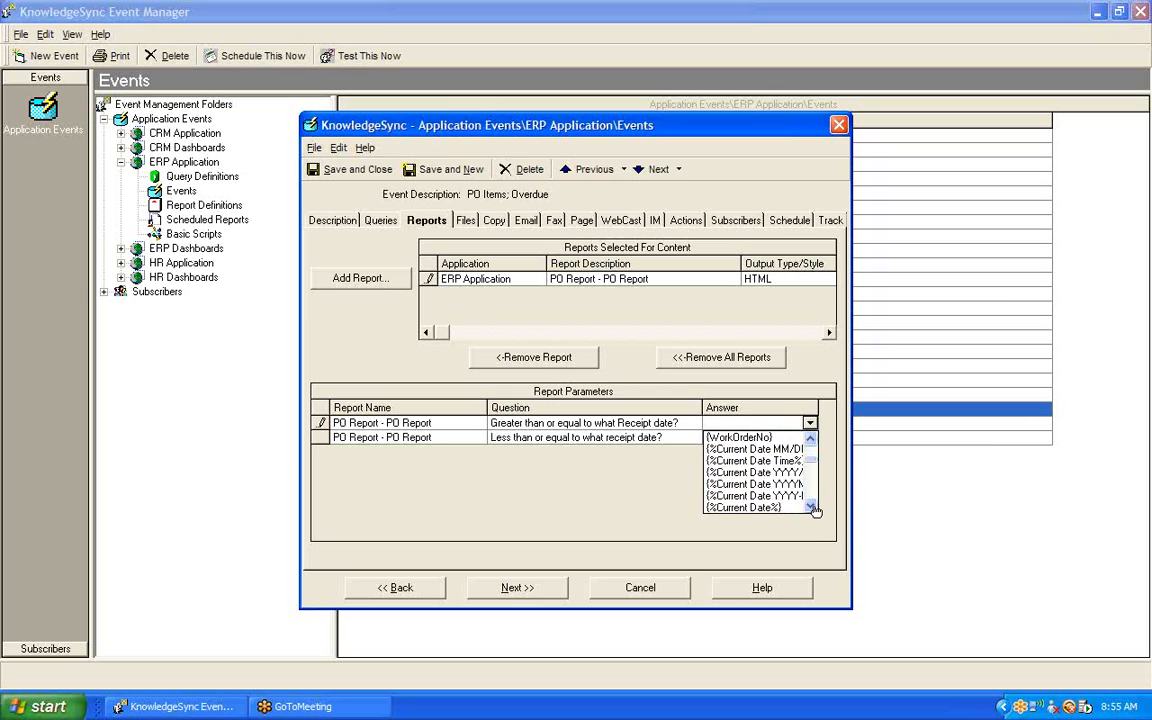
click(612, 483)
Narrow the Report Name and Question columns of the report parameters and widen the Answer column
drag(487, 407, 448, 407)
drag(660, 408, 645, 408)
drag(760, 410, 833, 411)
Answer the "Greater than or equal to what Receipt date?" parameter with {%Last Month Start Date%}
click(828, 424)
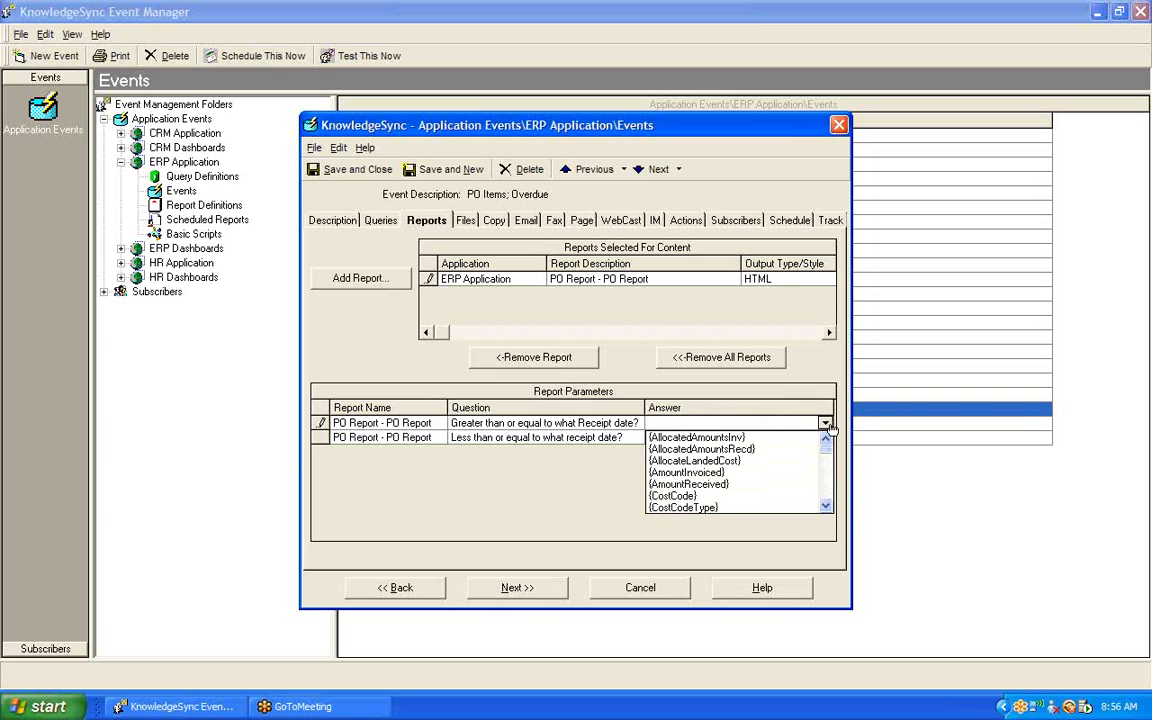
drag(827, 451, 828, 466)
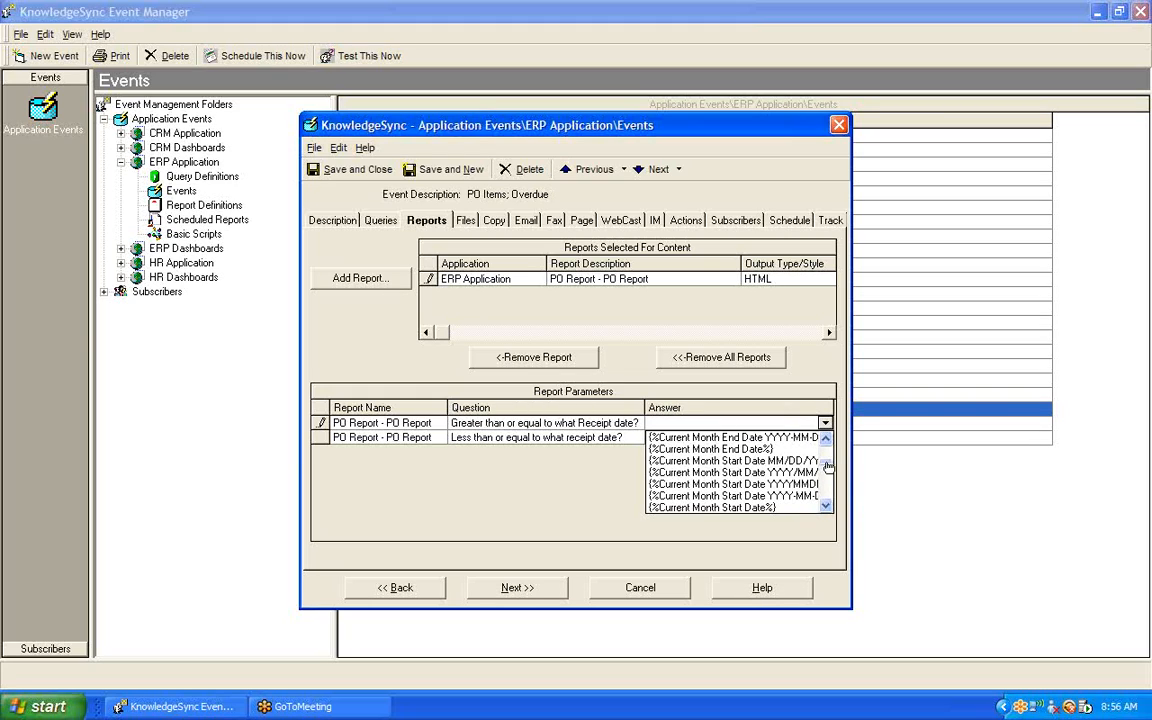
drag(828, 466, 828, 478)
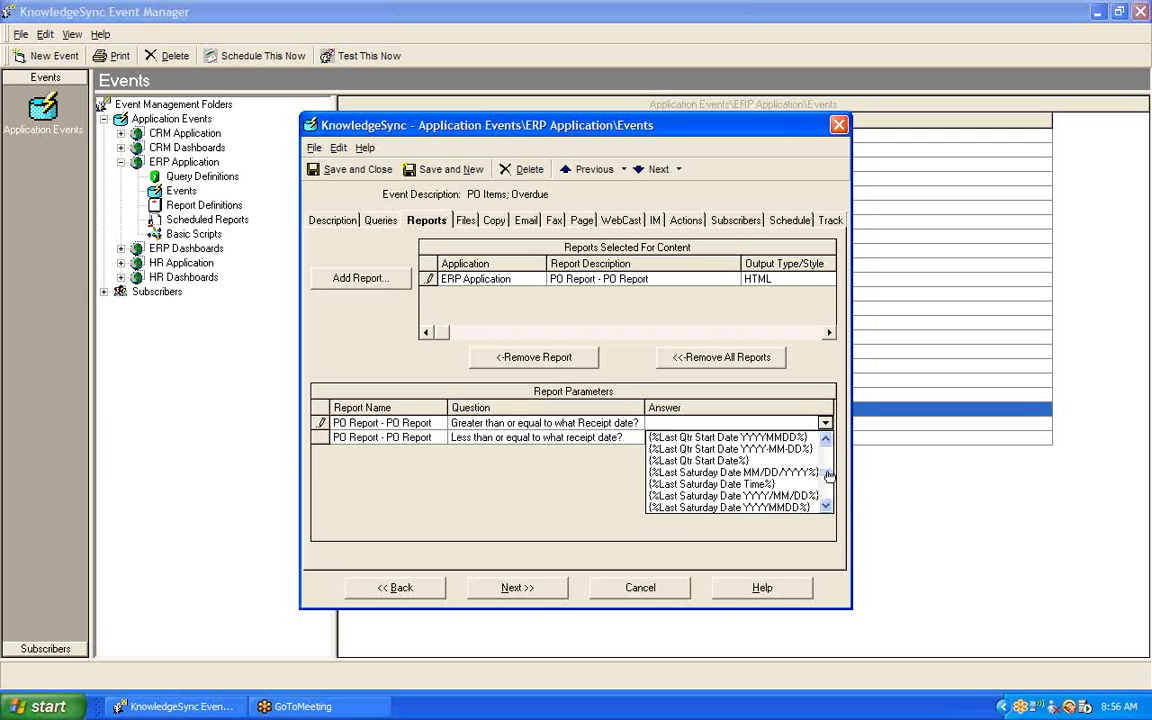
click(826, 438)
click(826, 440)
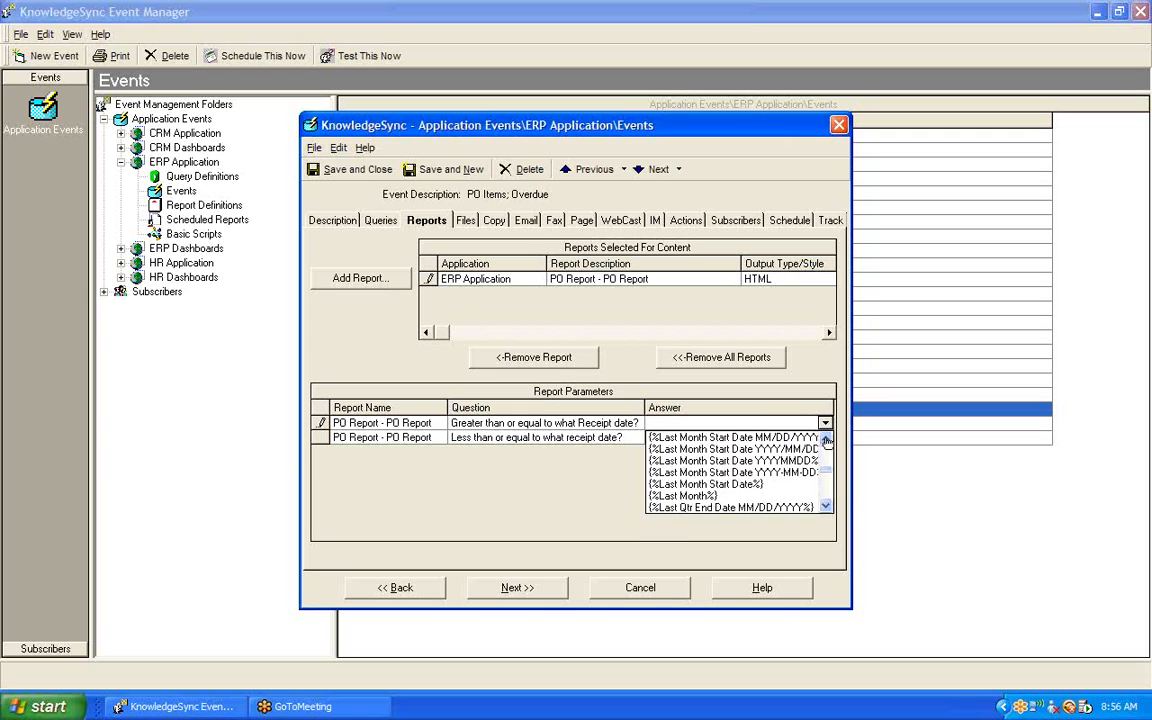
click(715, 484)
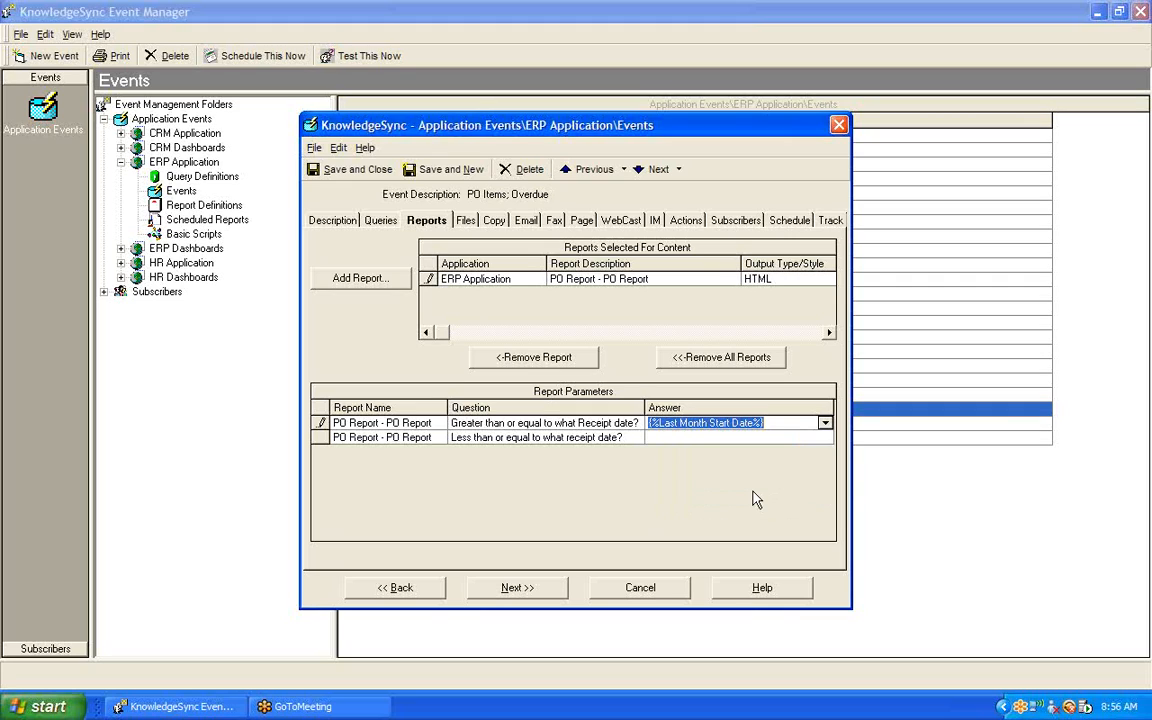
Answer the "Less than or equal to what receipt date?" parameter with {%Current Date%}
click(772, 436)
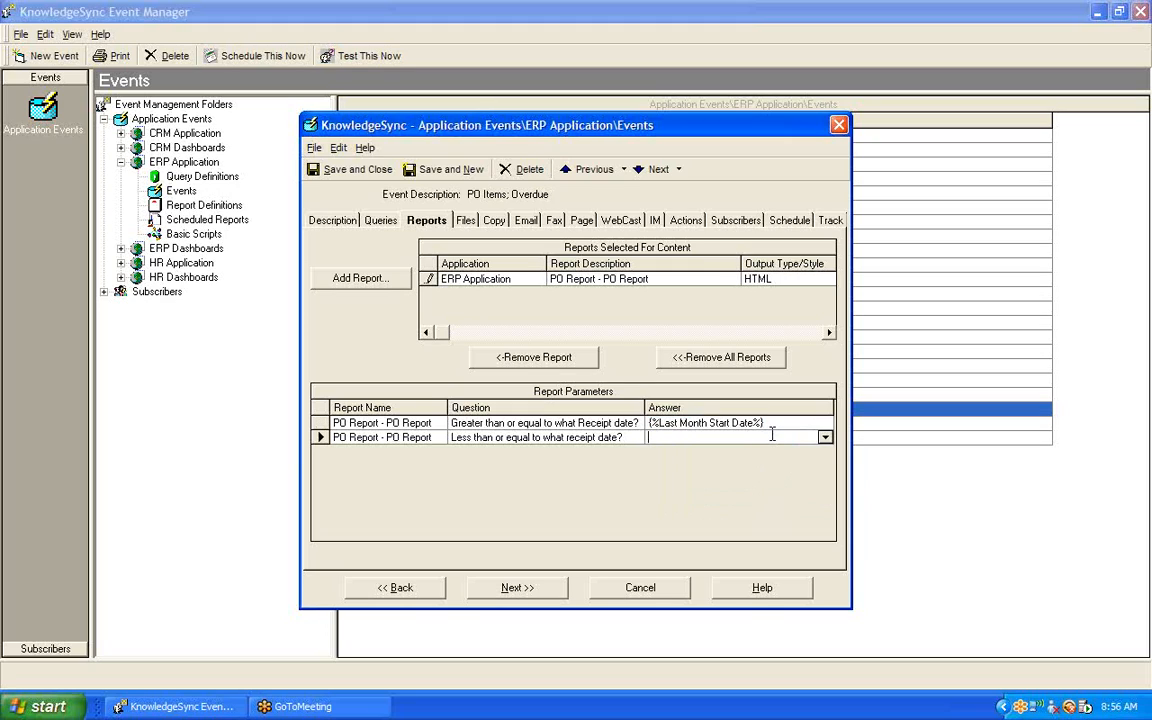
click(825, 438)
drag(826, 462, 827, 510)
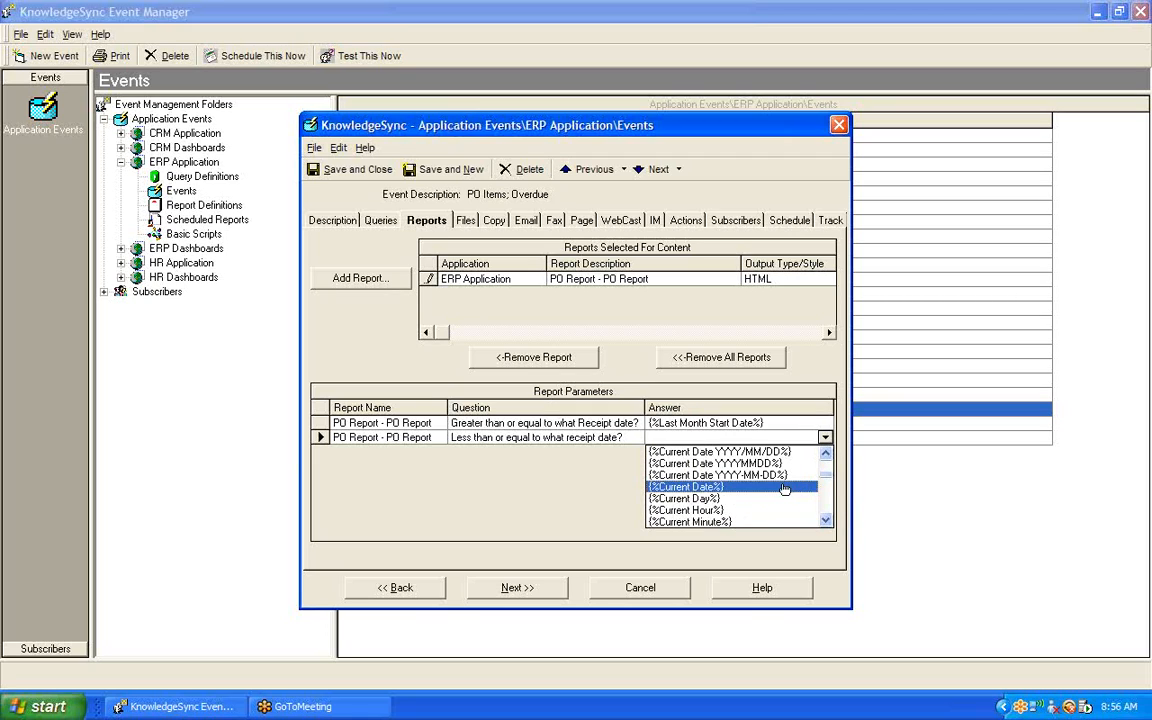
click(735, 483)
click(750, 436)
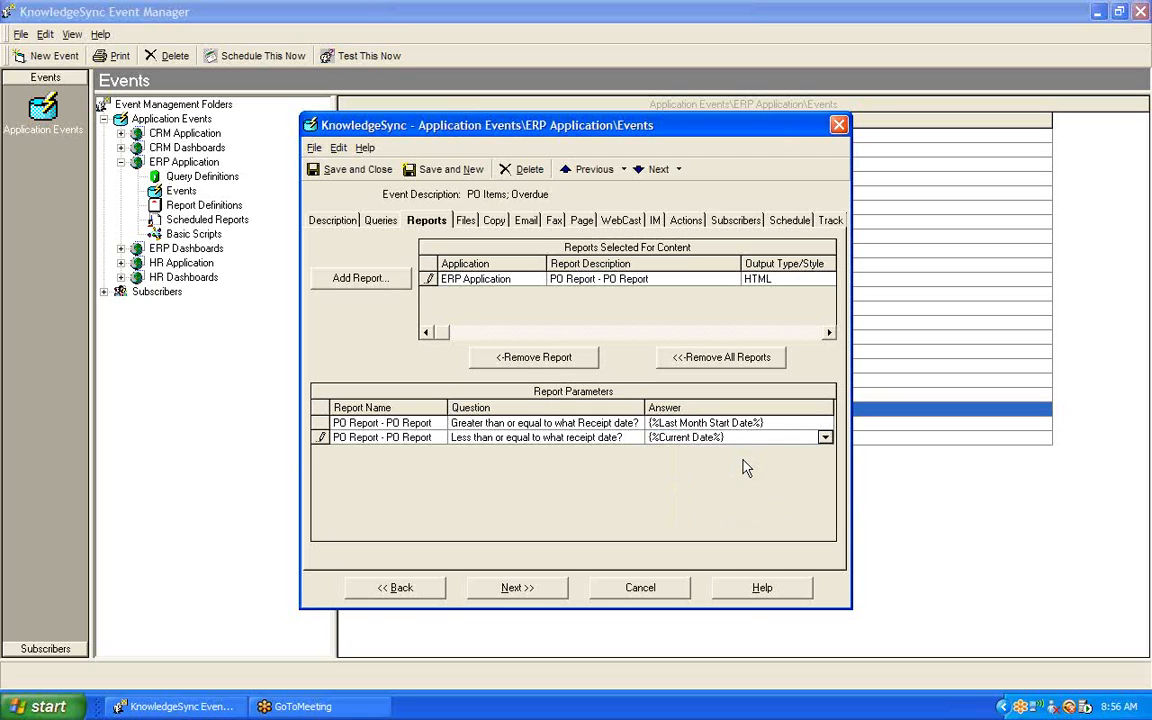
Check both receipt date answers of the PO Report, then save and close the event
click(750, 423)
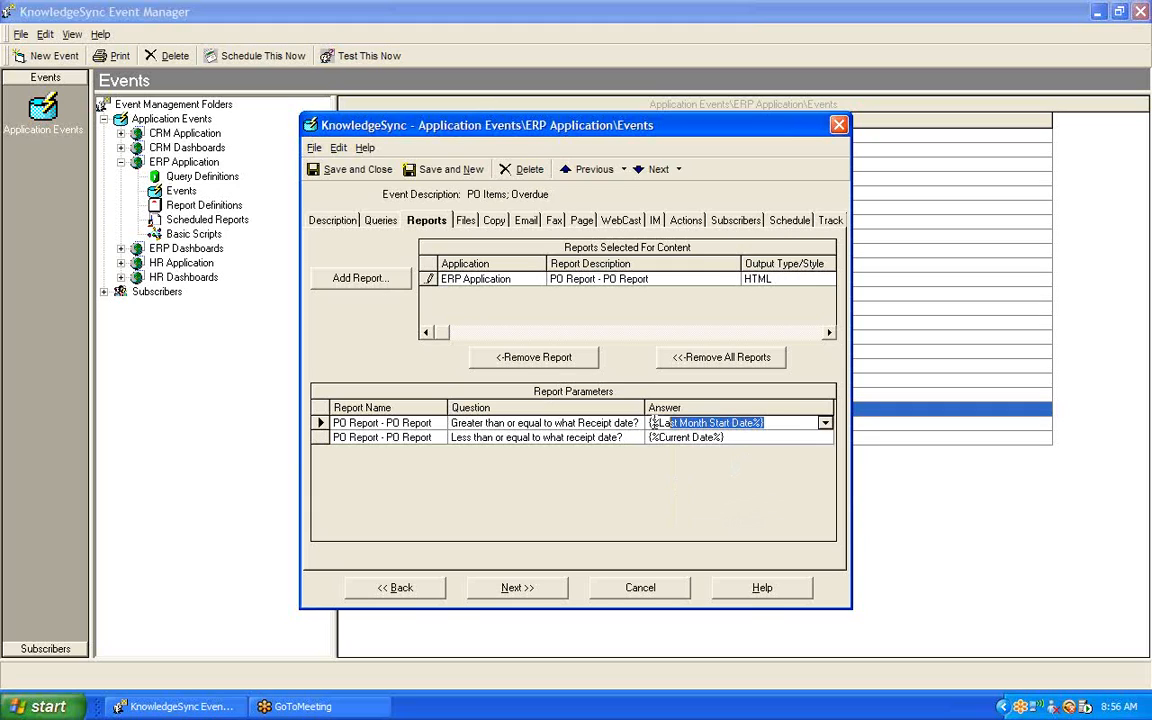
click(692, 437)
drag(724, 437, 649, 437)
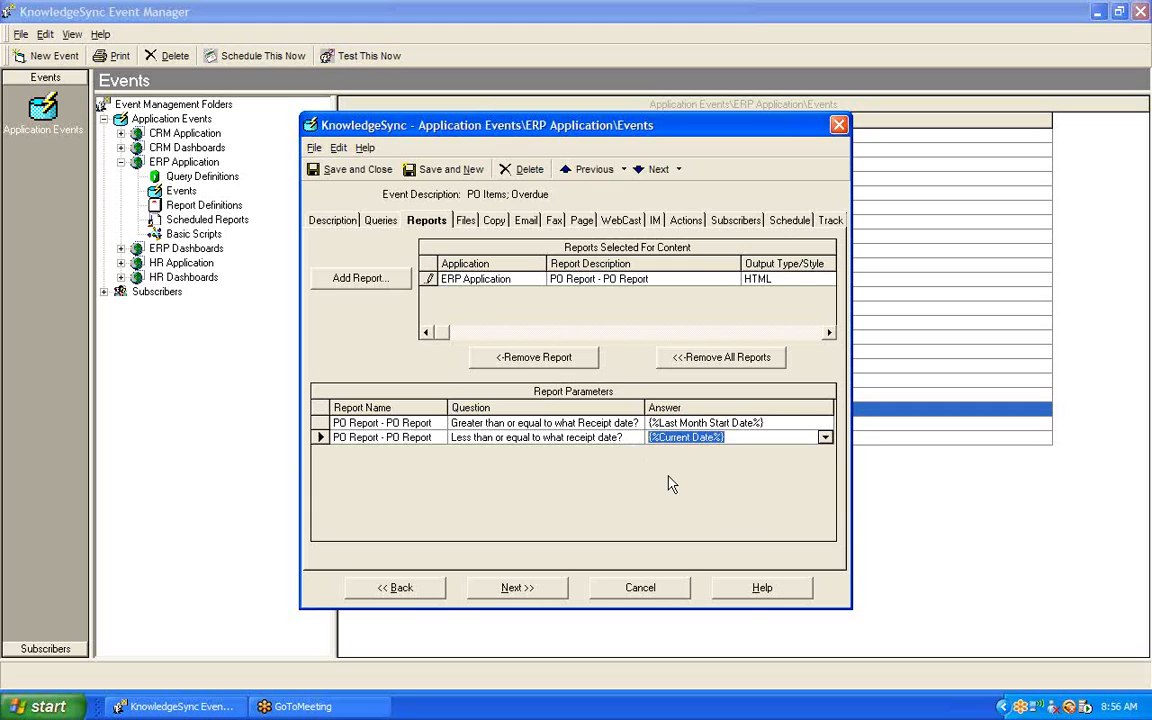
click(745, 440)
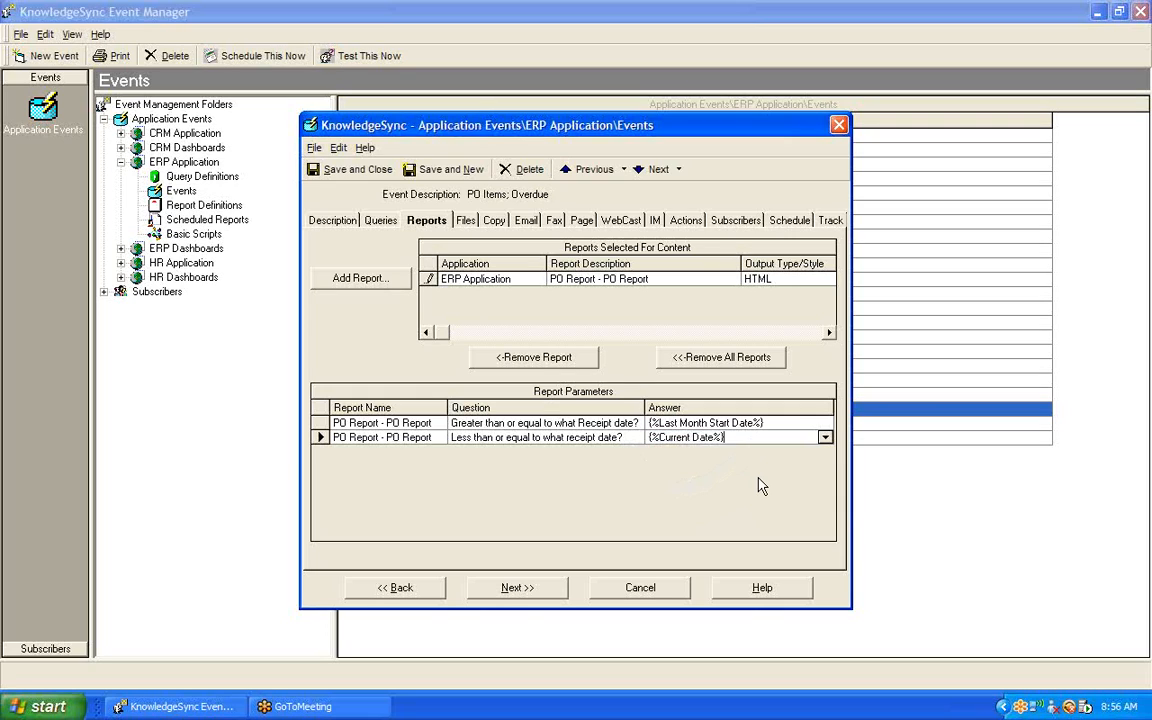
click(769, 423)
click(735, 437)
click(357, 170)
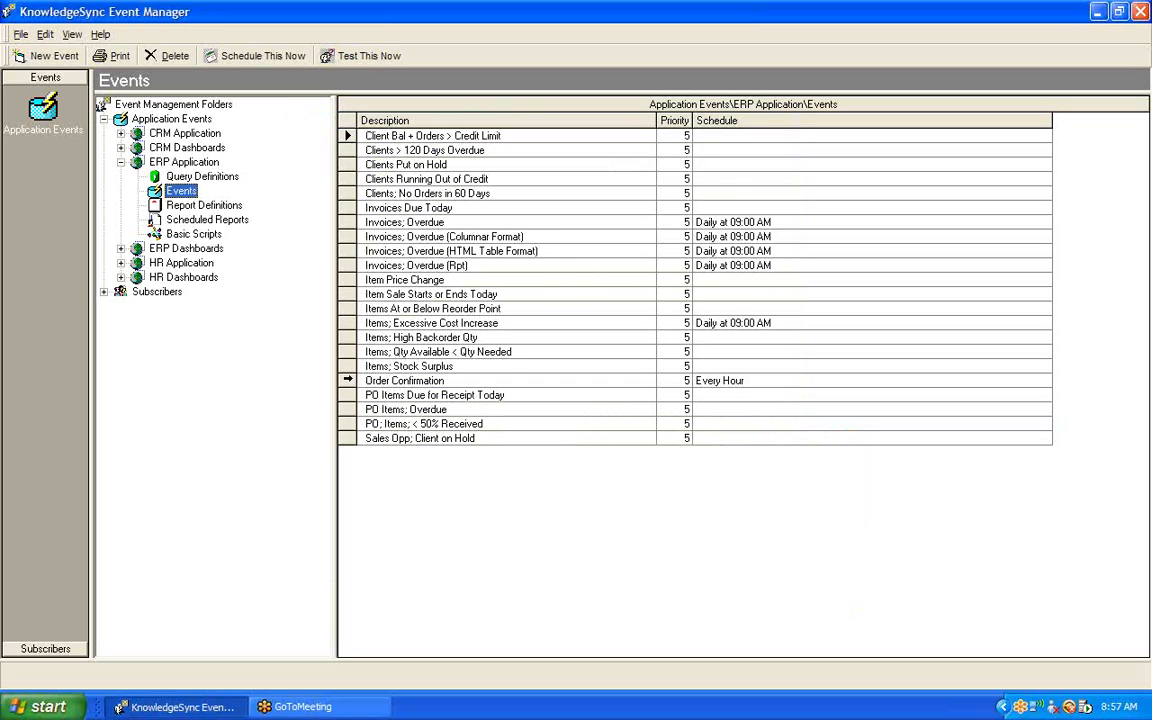
Open the event "Order Confirmation" and display the query selected for its content
double_click(348, 380)
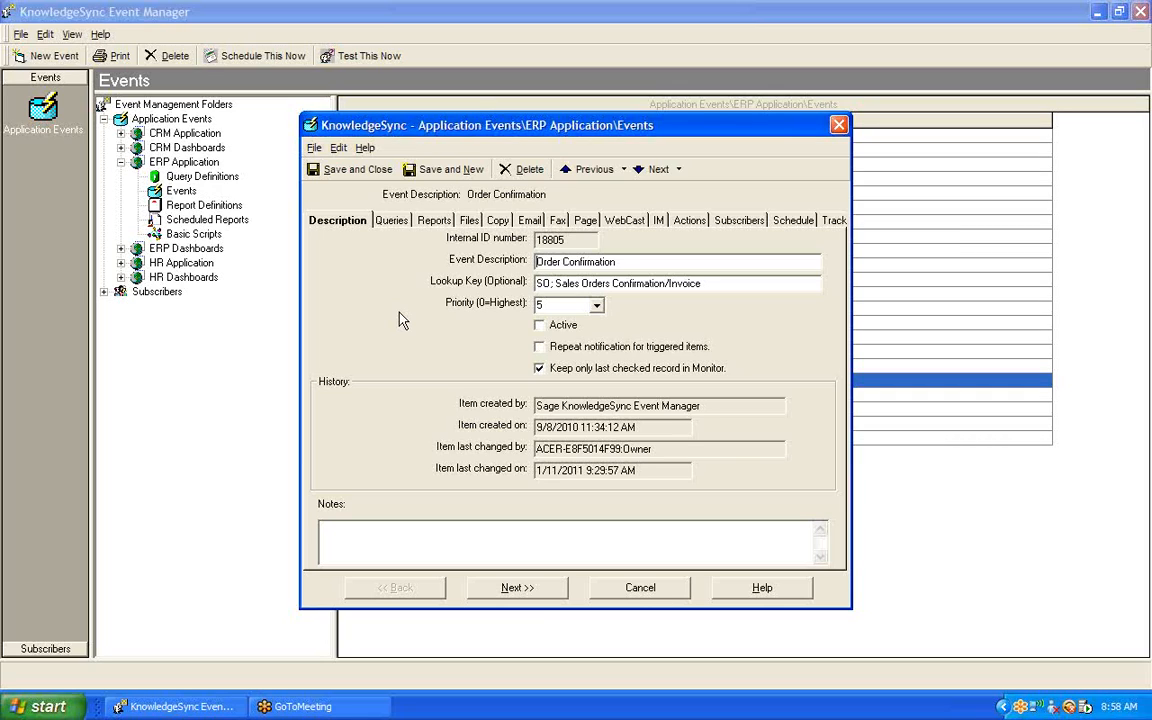
click(390, 221)
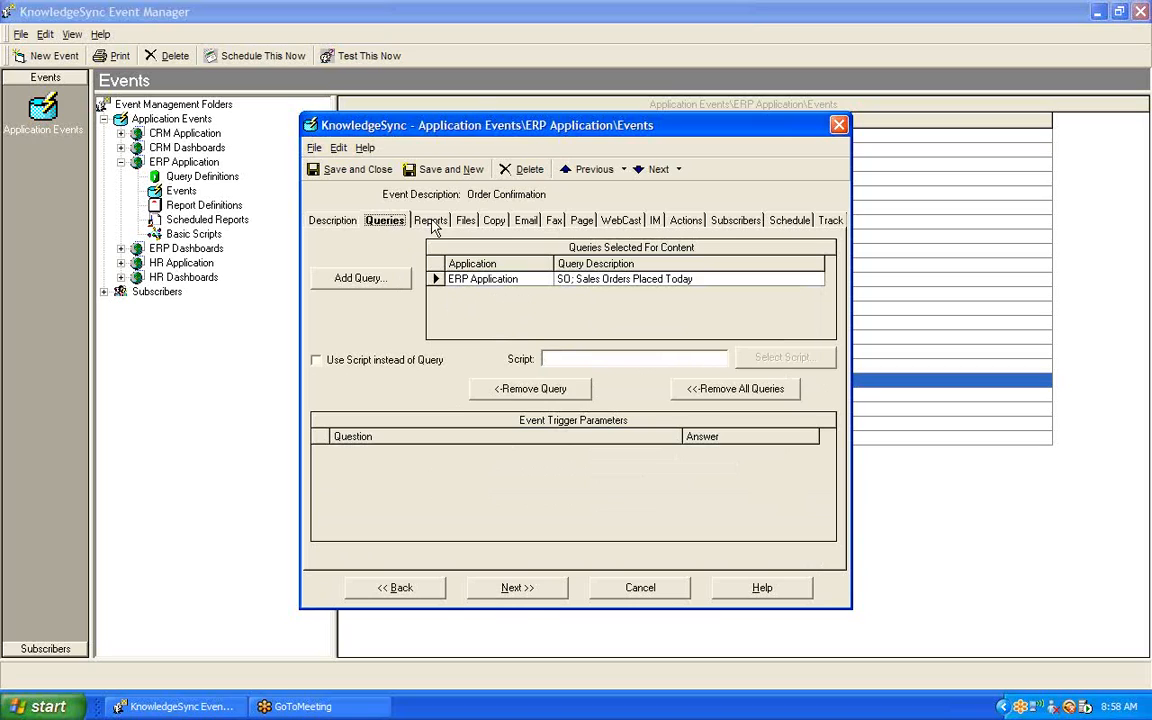
click(432, 222)
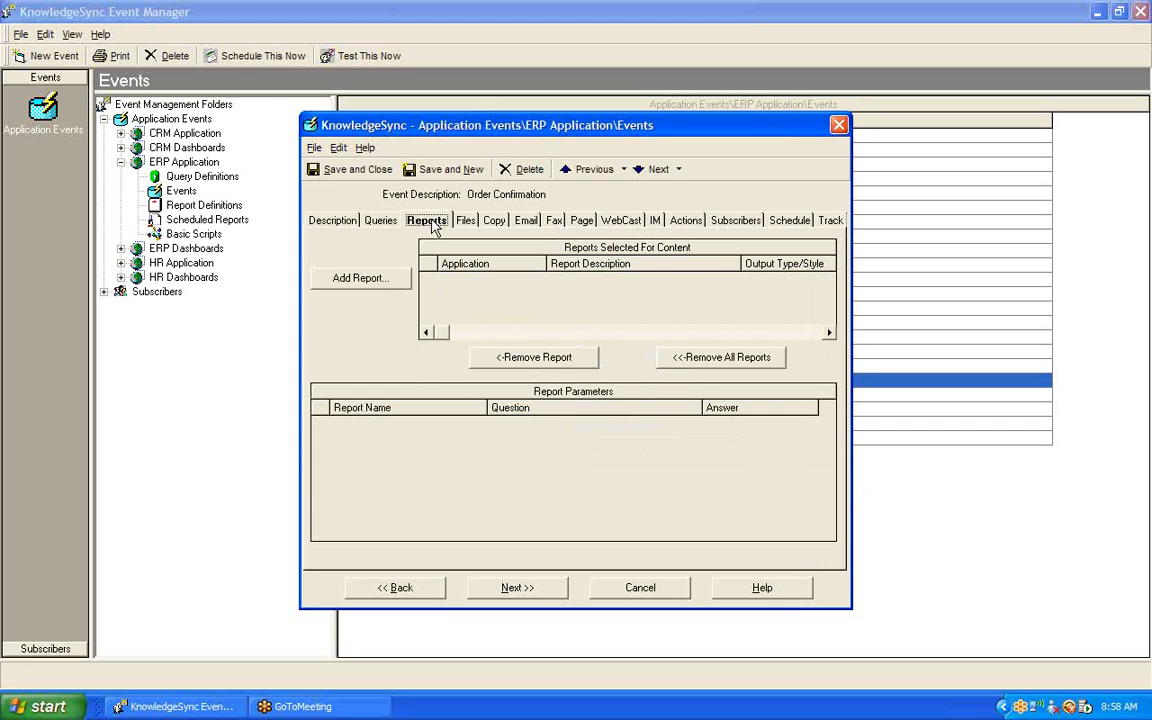
click(382, 221)
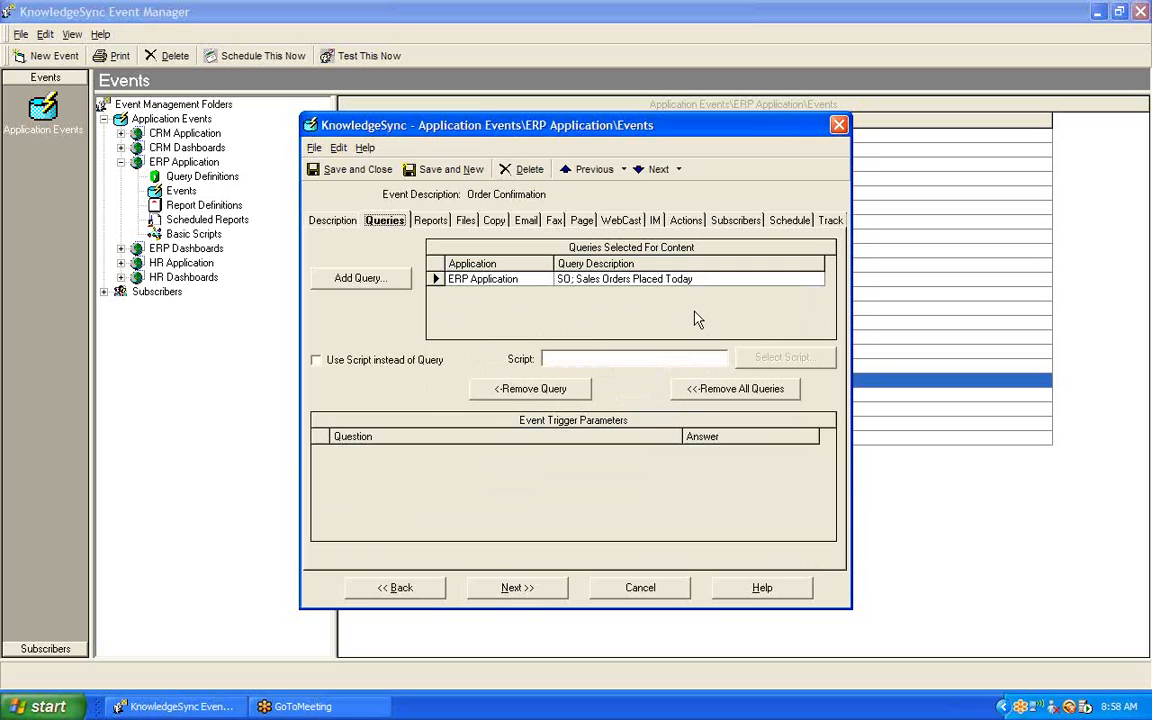
Add the Invoice Form report to the content of the Order Confirmation event
click(428, 221)
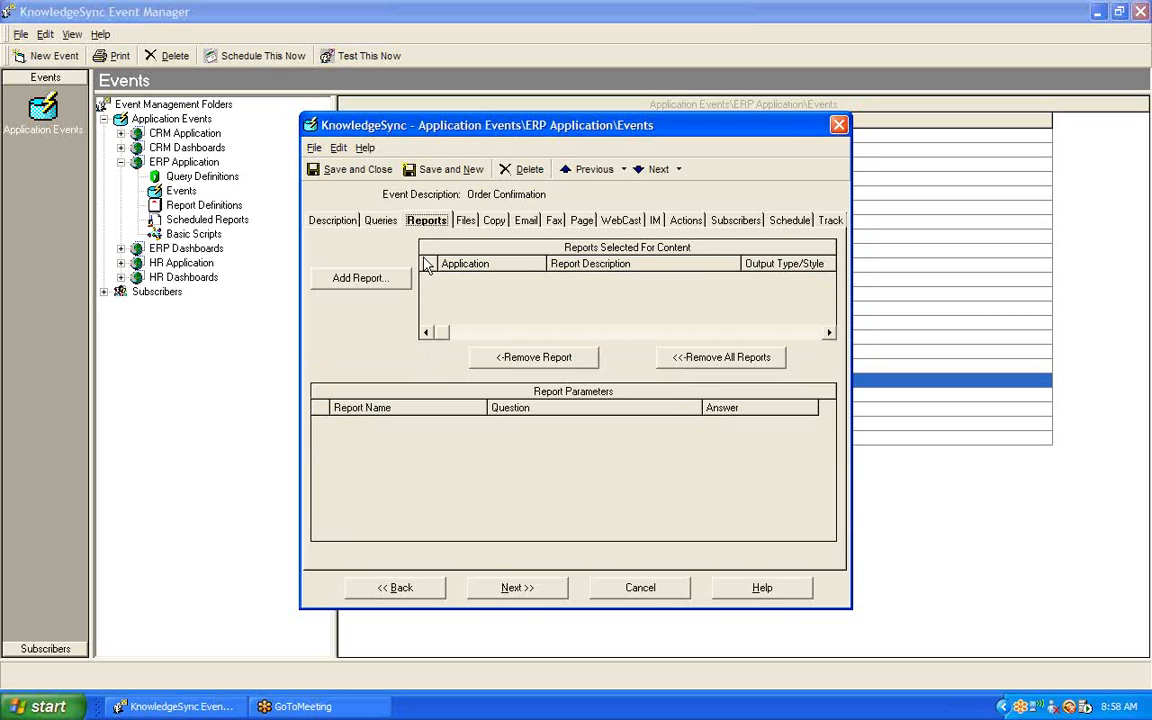
click(365, 281)
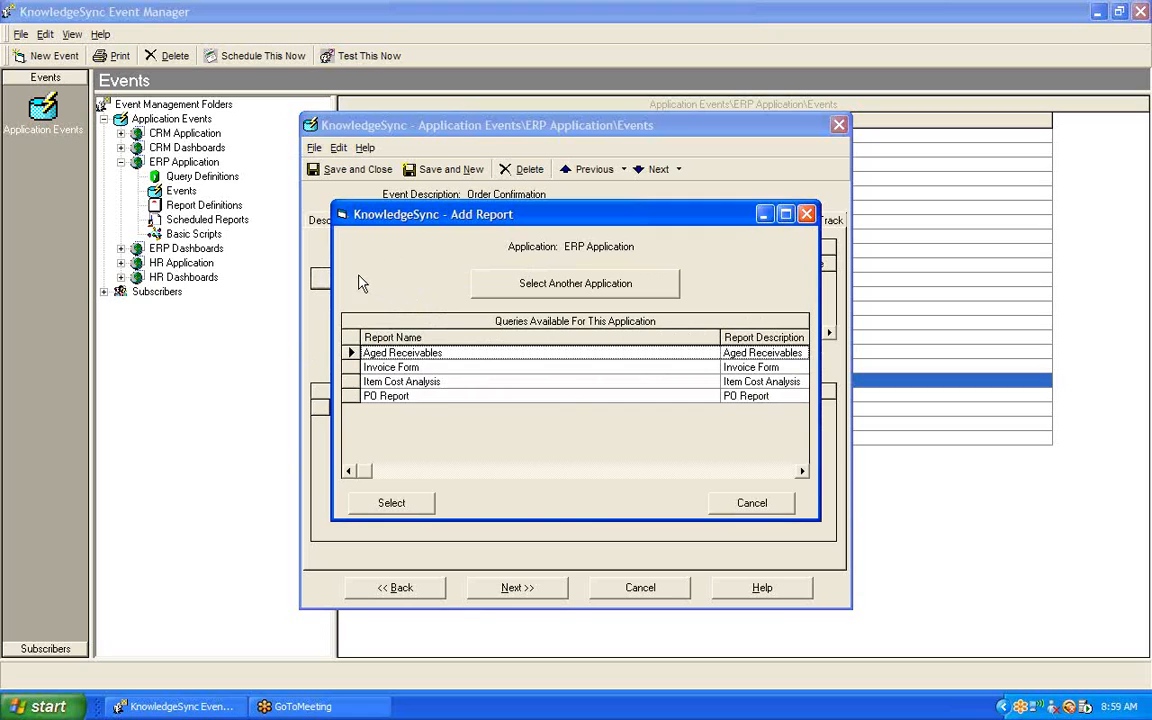
click(347, 367)
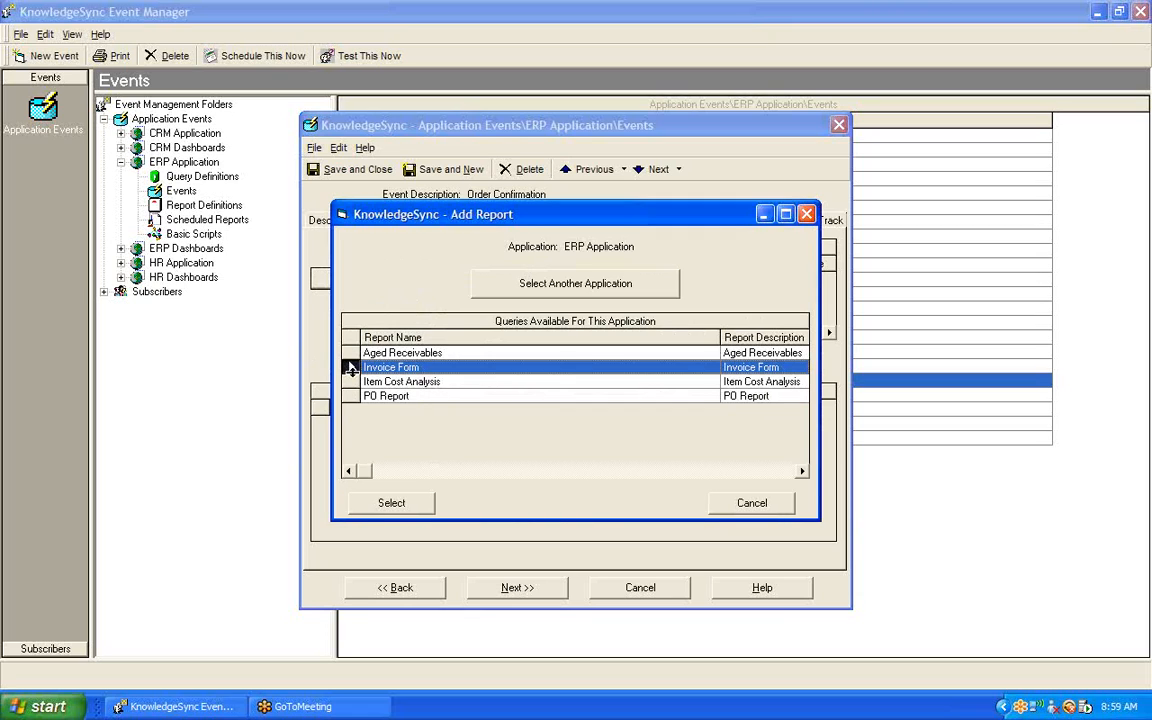
click(393, 503)
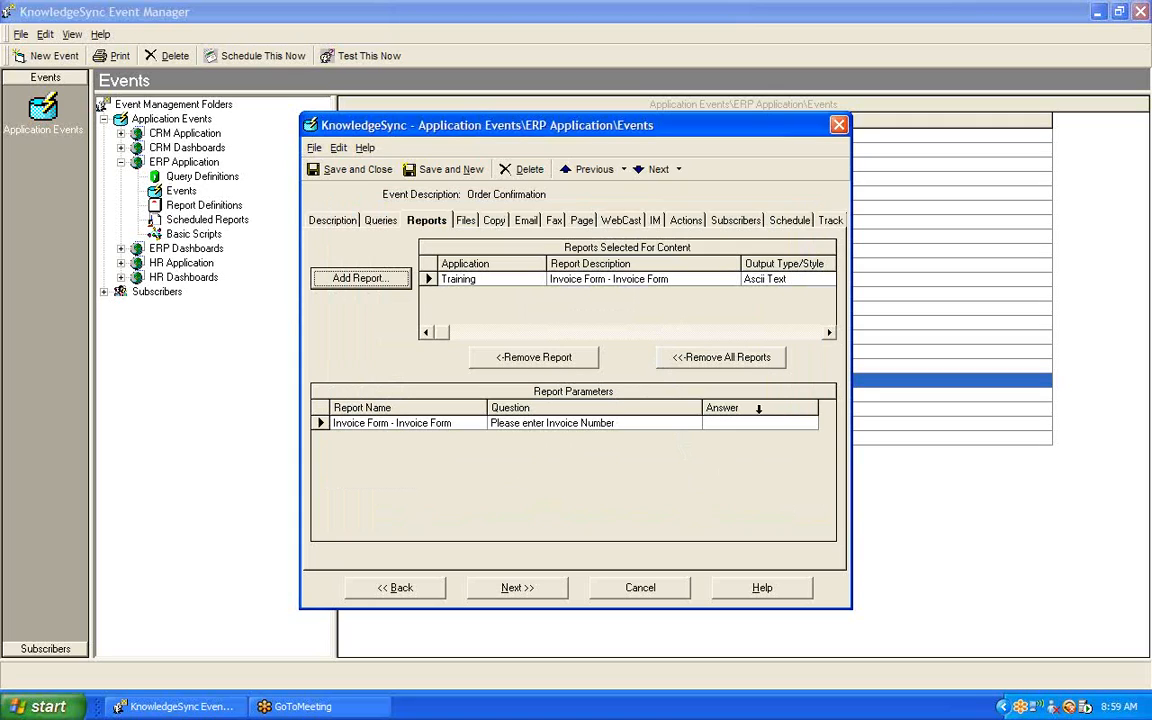
Set the output type of the Invoice Form report in the Order Confirmation event to PDF
click(804, 279)
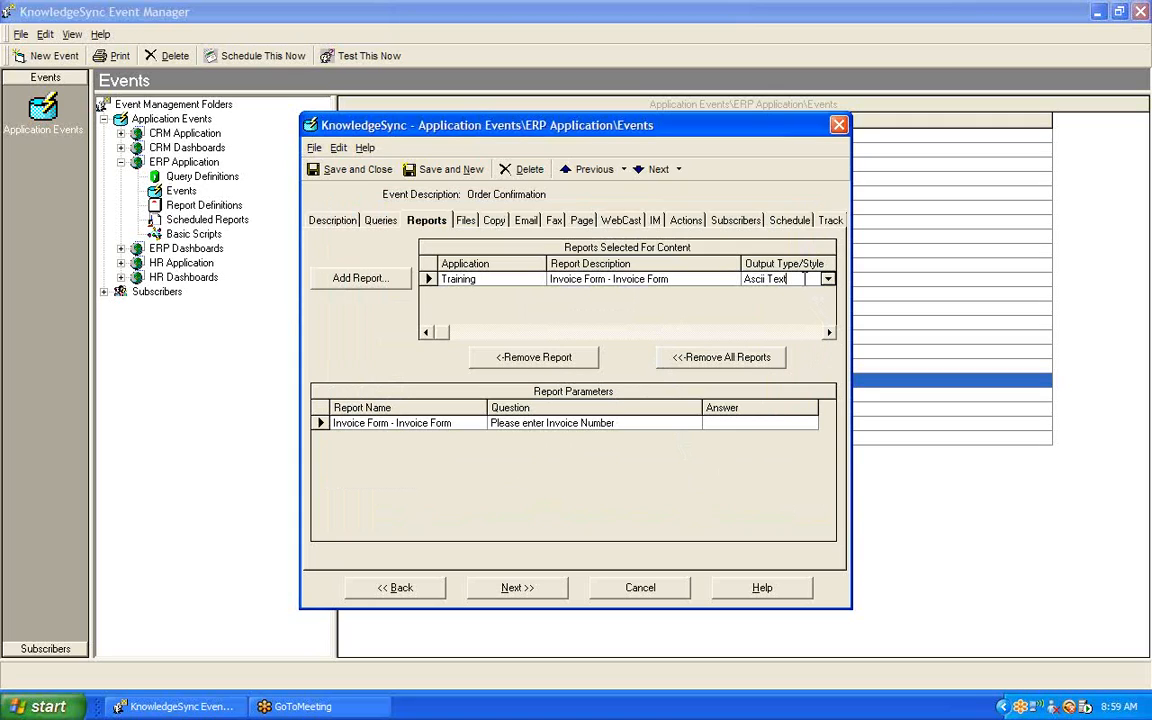
click(828, 279)
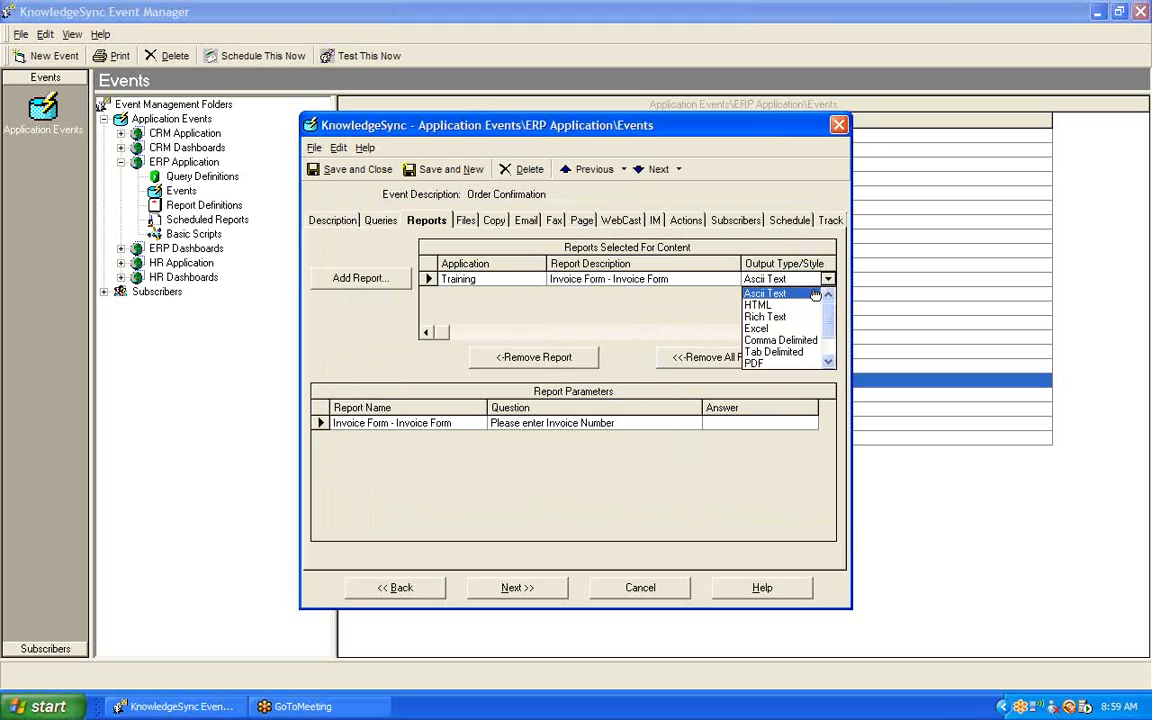
click(790, 364)
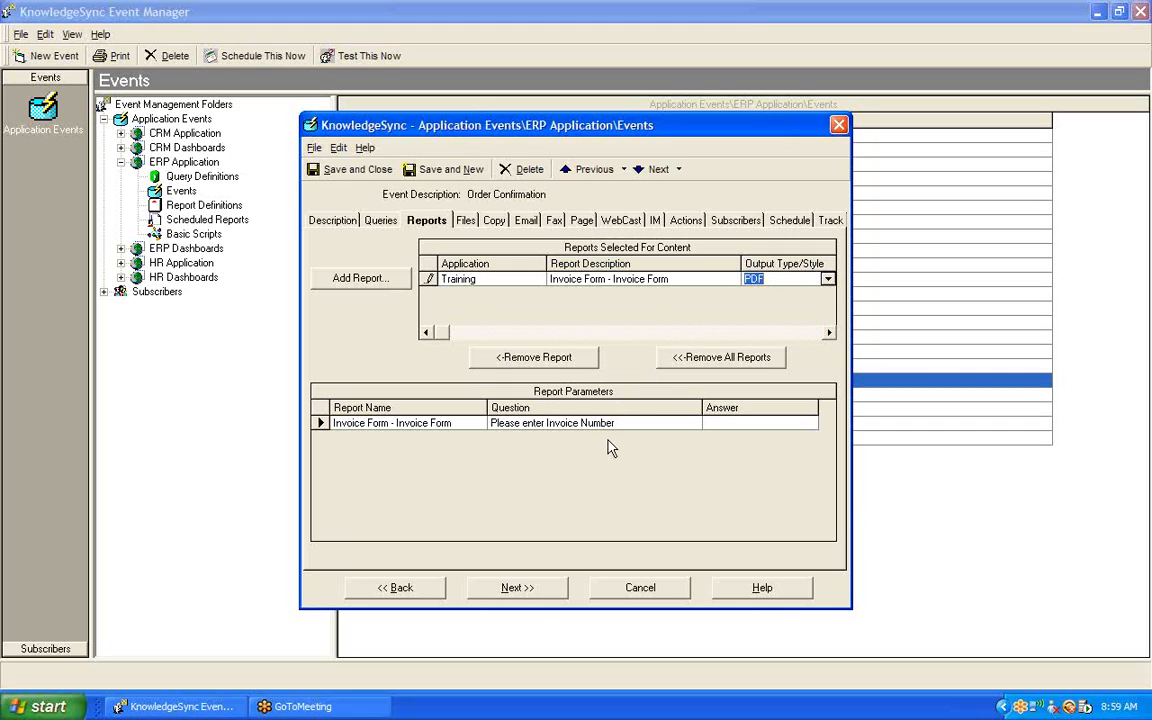
Widen the Answer column of the report parameters and answer "Please enter Invoice Number" with {SalesOrderNumber}
click(728, 423)
drag(703, 408, 656, 414)
drag(771, 407, 827, 407)
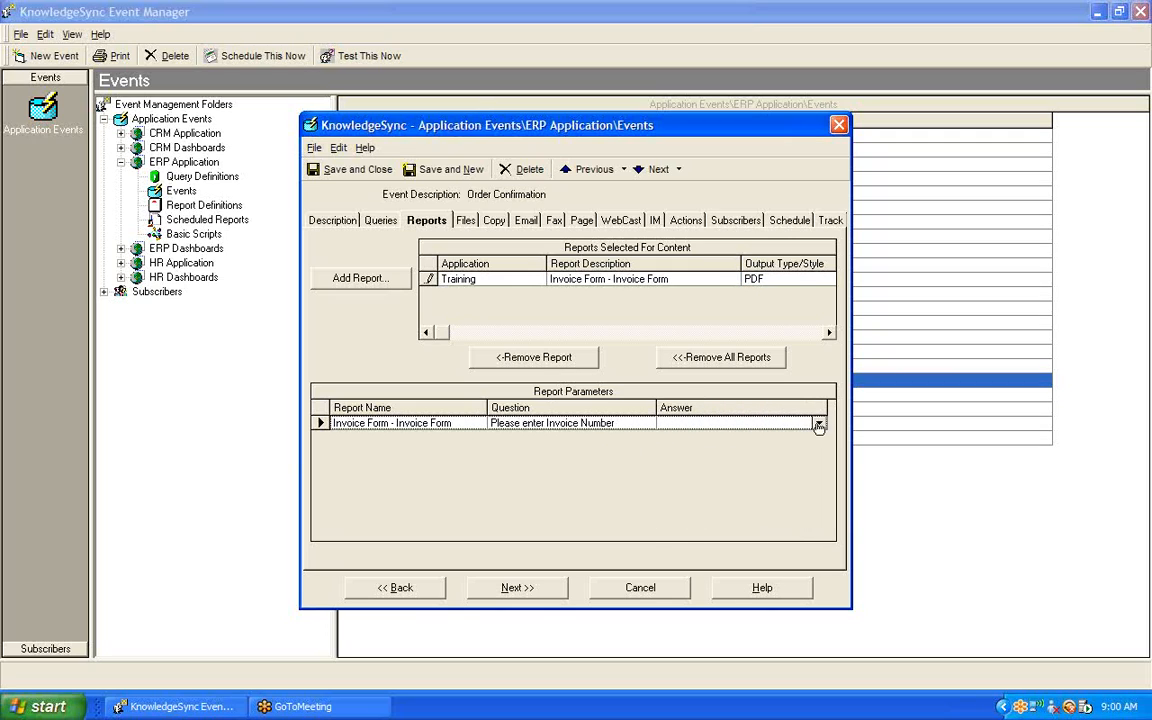
click(818, 424)
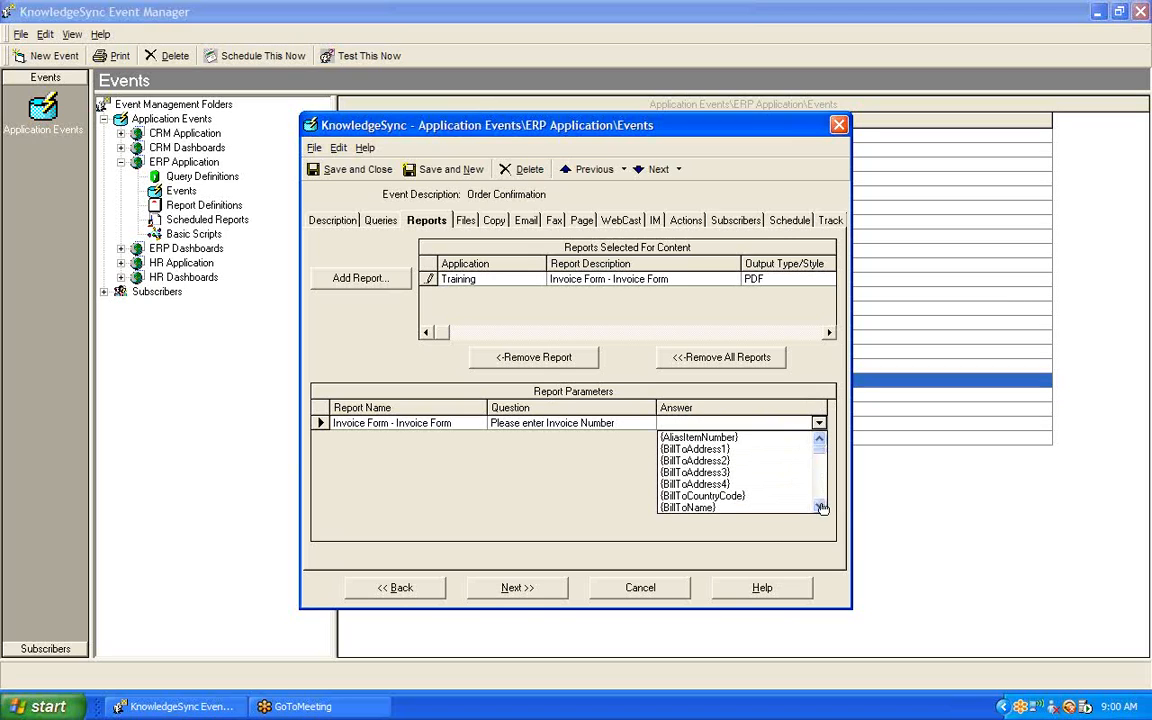
drag(821, 508, 821, 508)
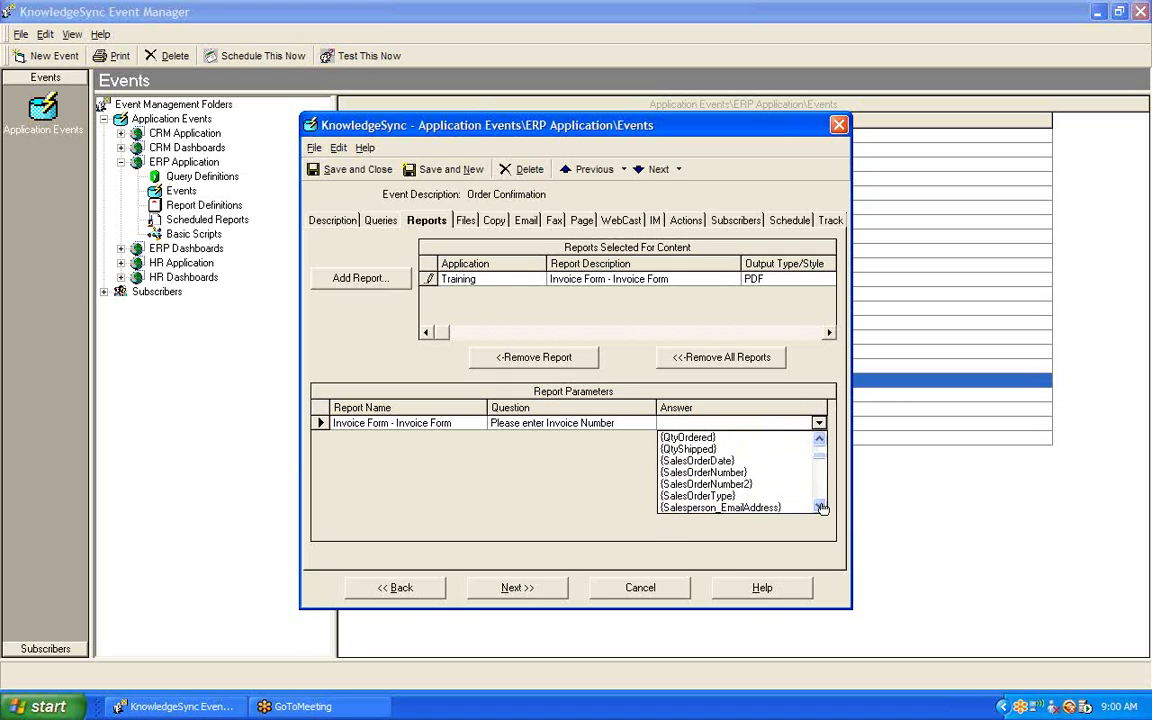
click(772, 479)
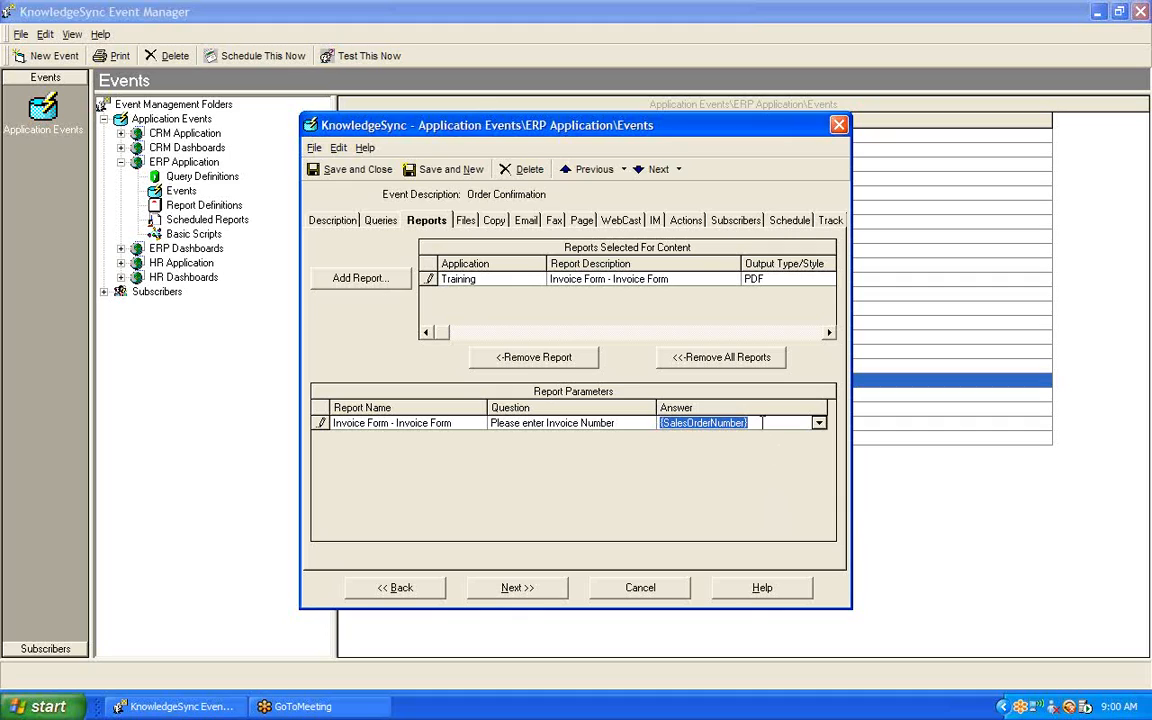
click(762, 423)
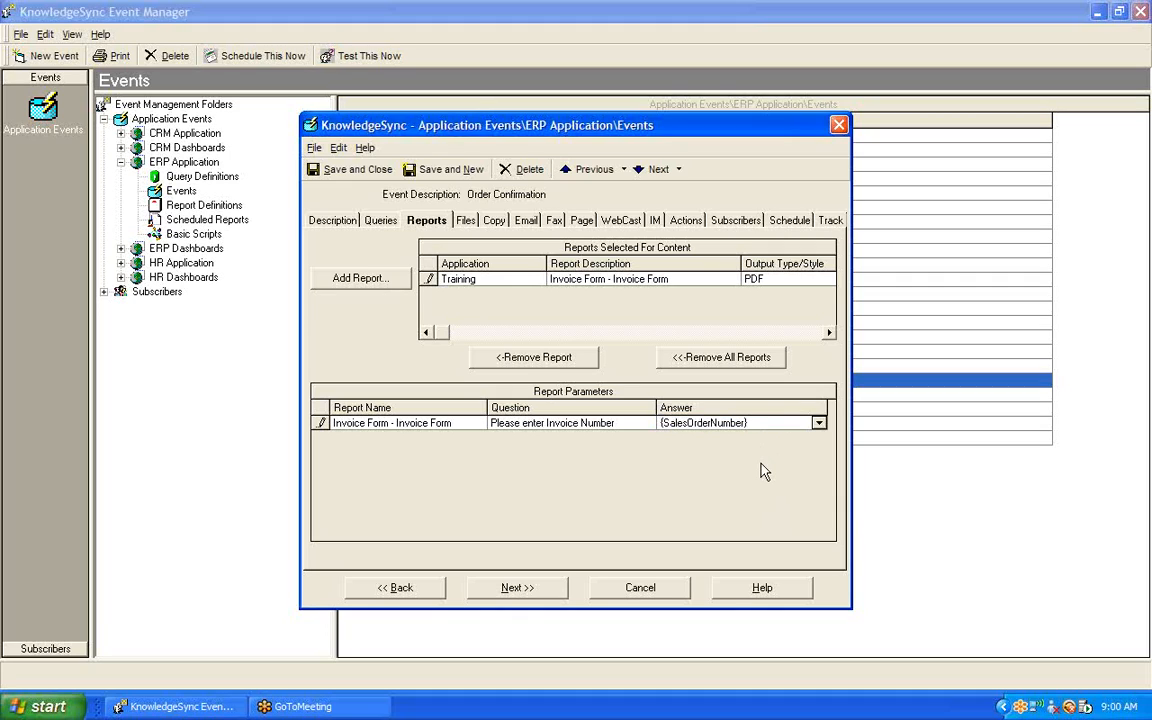
Review the Order Confirmation event's selected query against the Invoice Form's invoice number answer, and close the event without saving
click(382, 221)
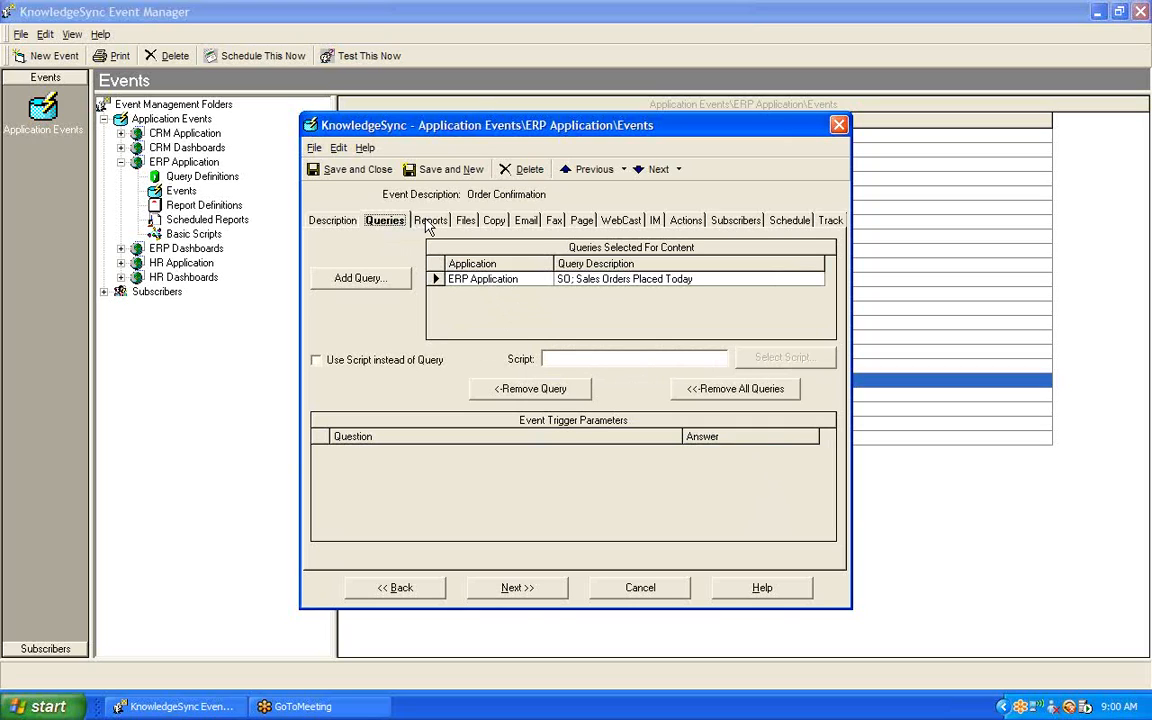
click(429, 222)
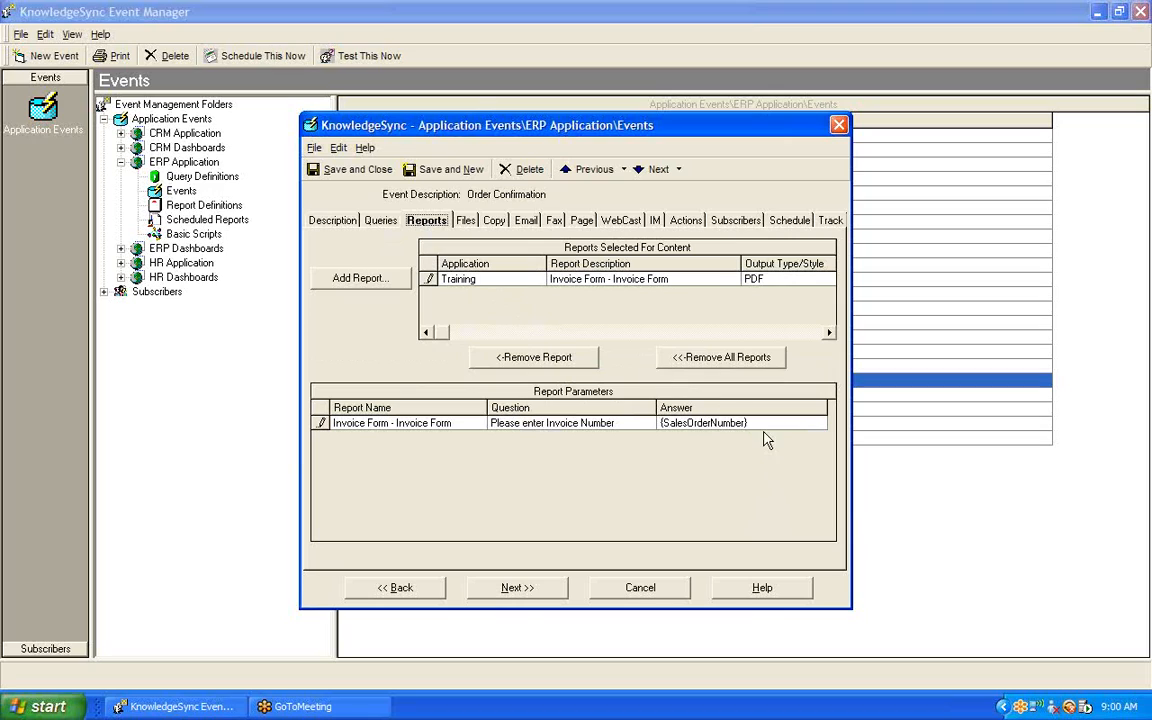
drag(767, 420, 630, 424)
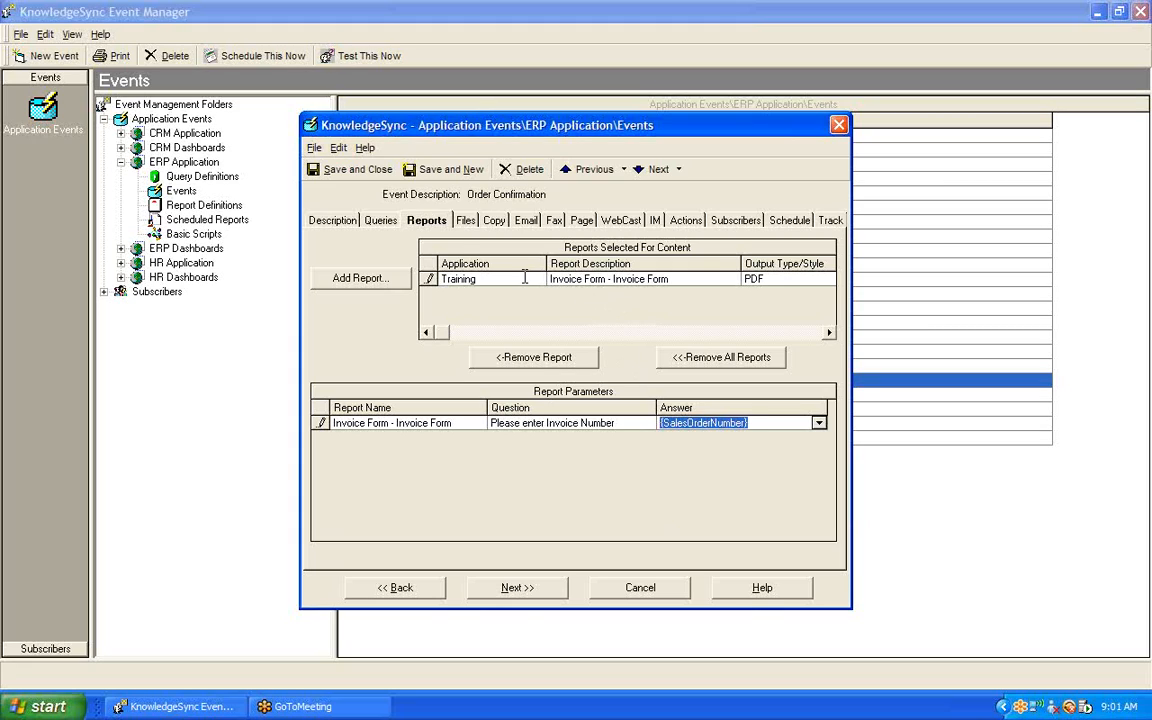
click(382, 223)
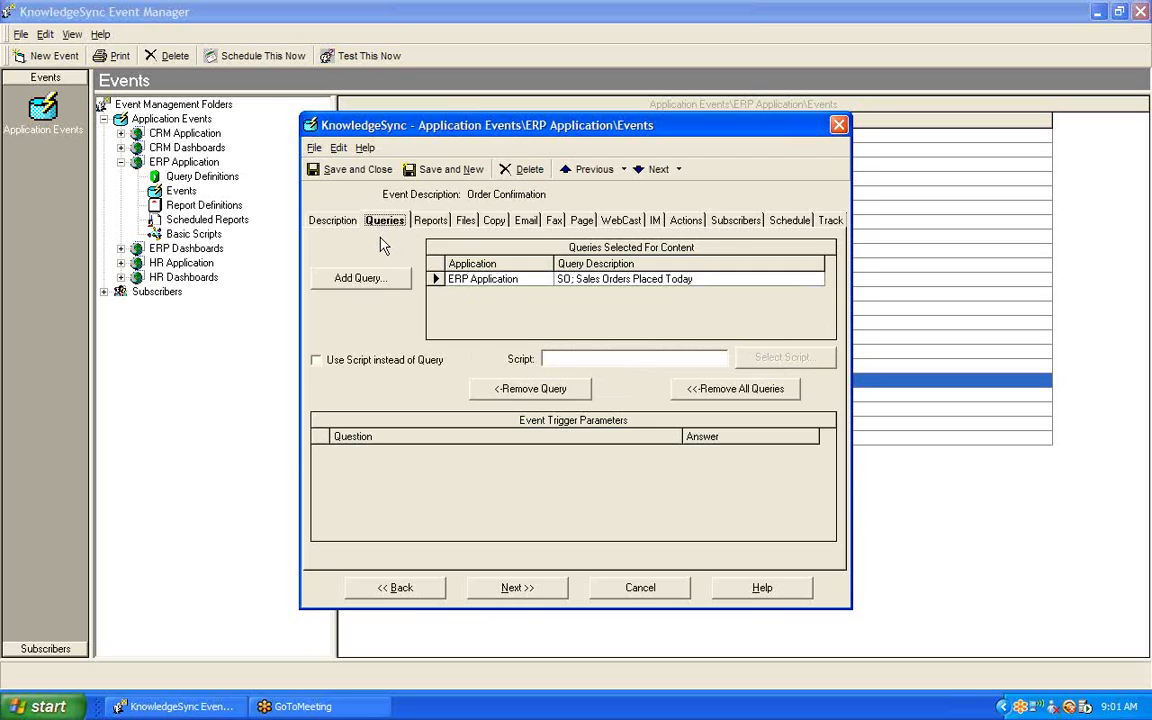
click(429, 223)
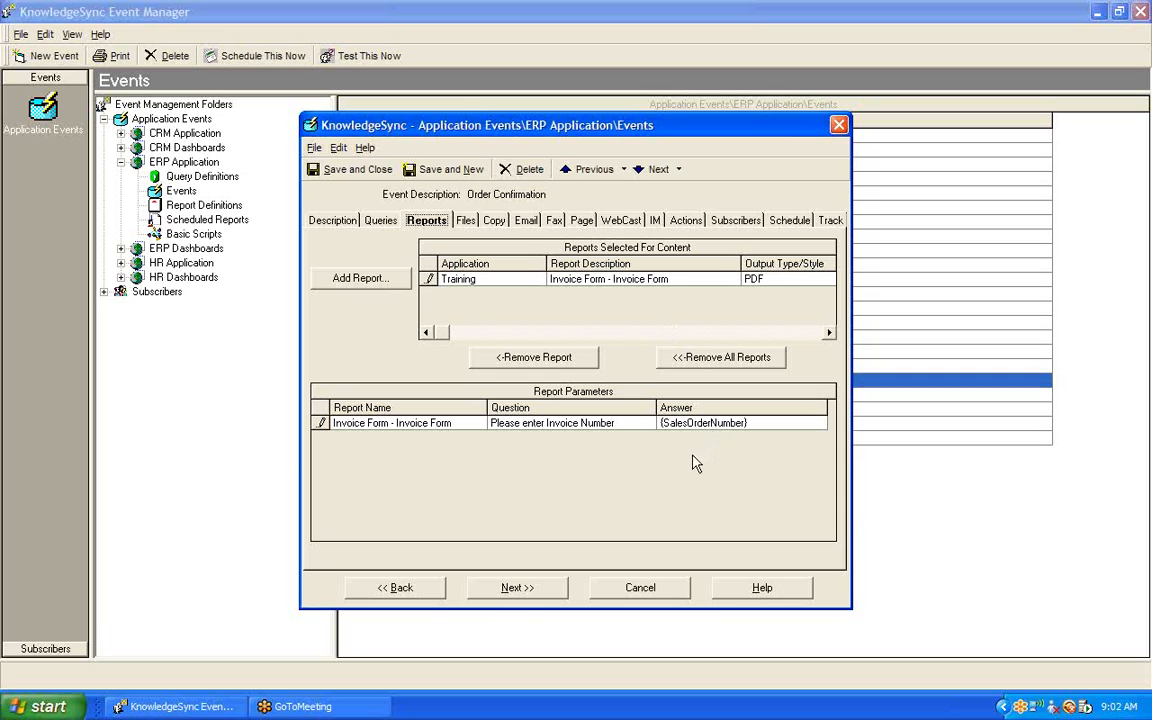
click(632, 588)
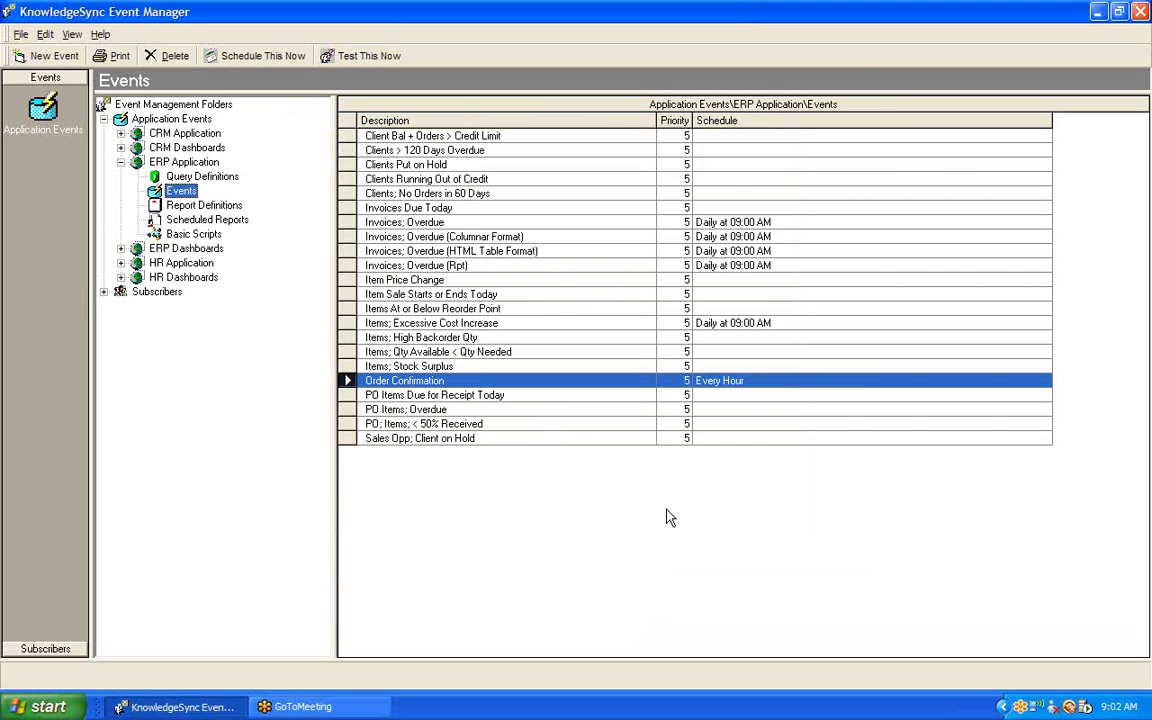